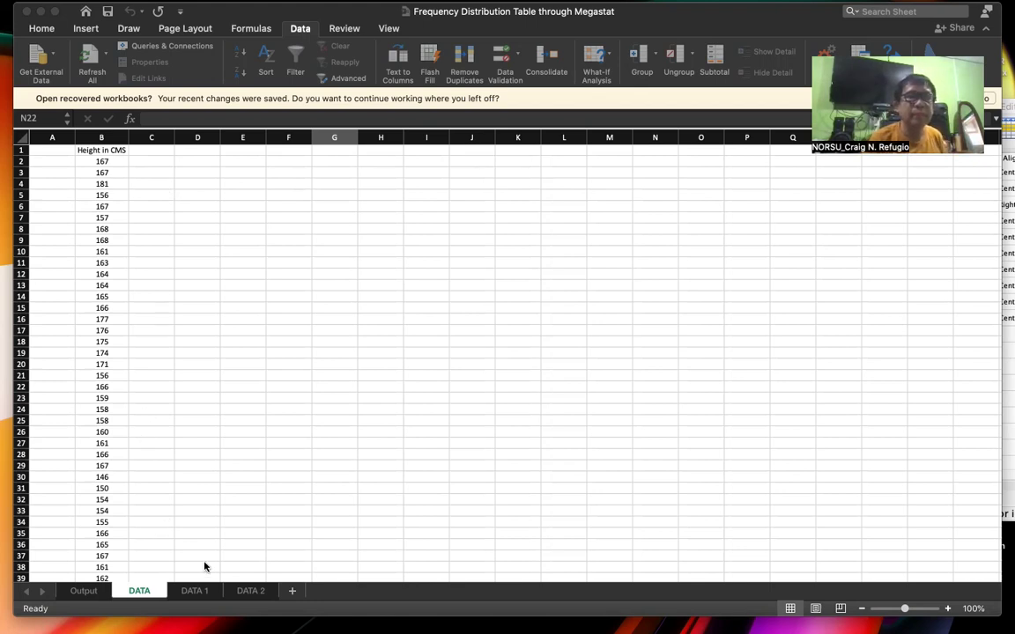
Step: Switch to the DATA 1 worksheet that holds the qualitative course data
left_click(198, 595)
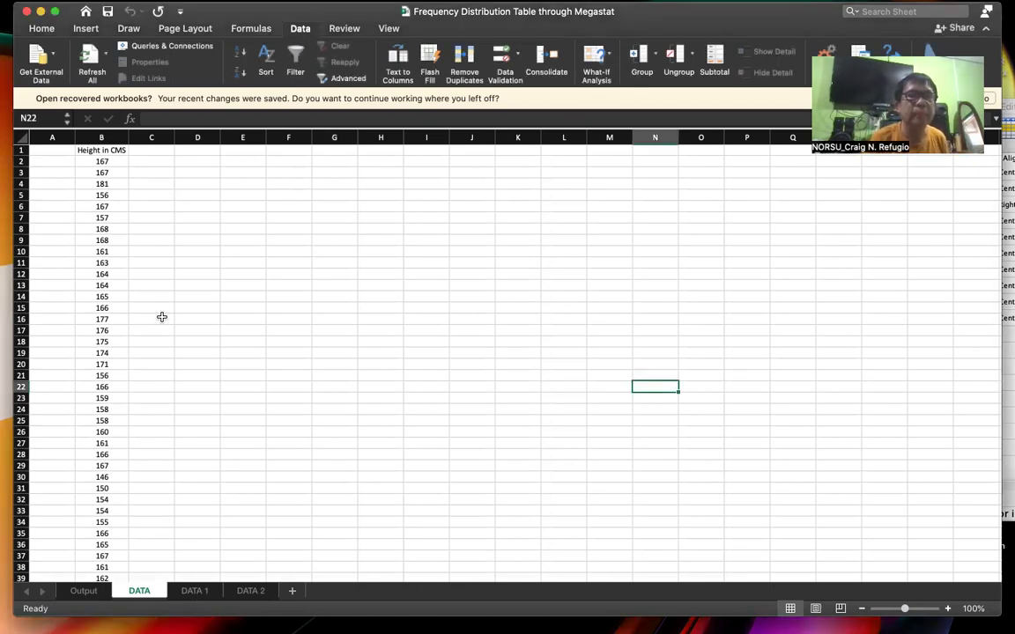
scroll(212, 414, "down", 1)
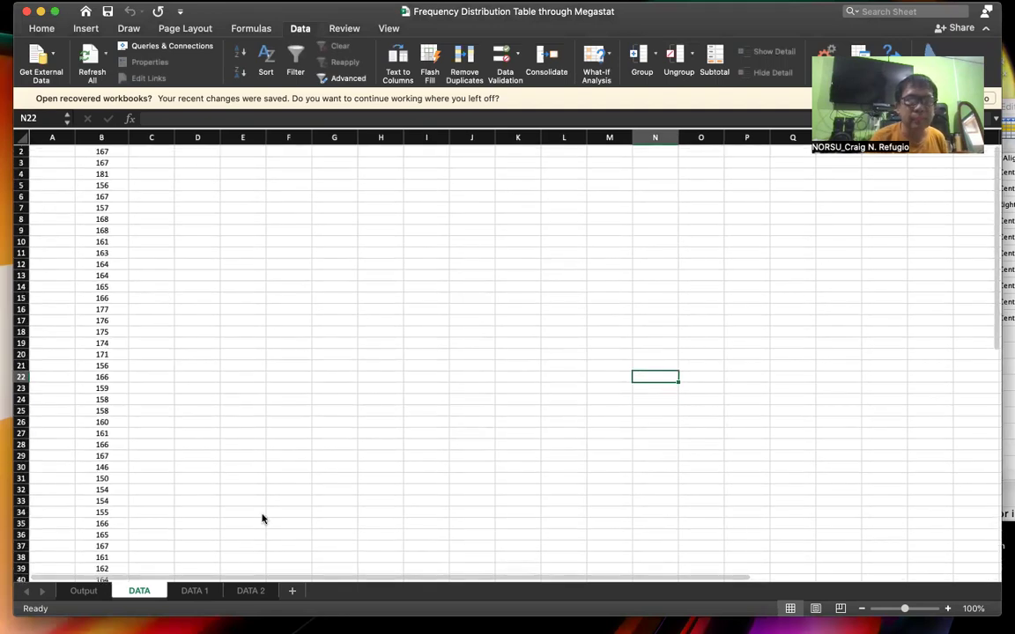
left_click(194, 591)
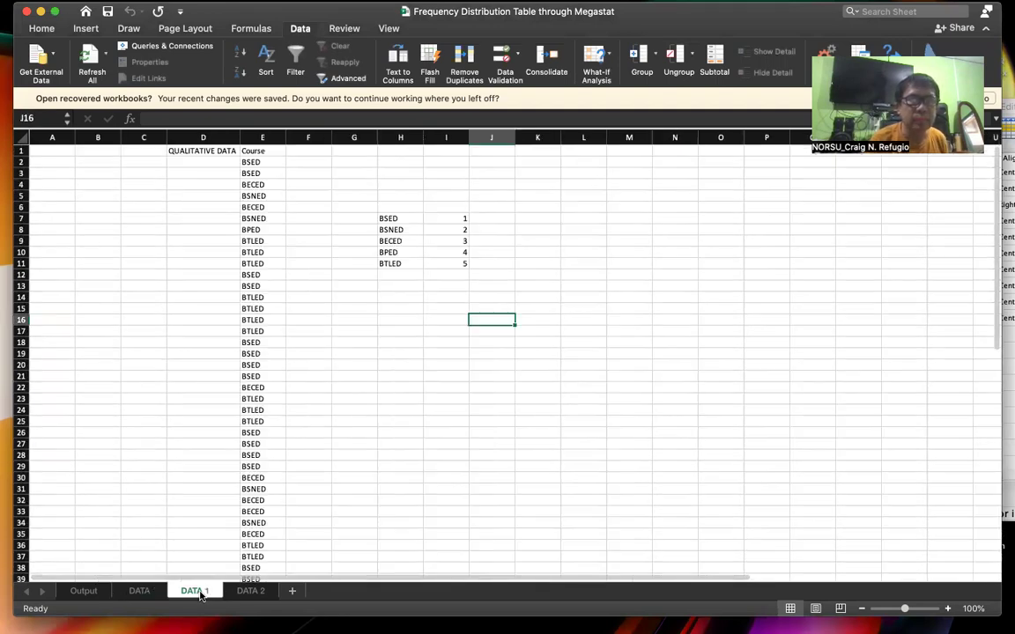
Step: Examine the Course column from its header down to the last entry, along with the numbered course list beside it
scroll(362, 356, "right", 1)
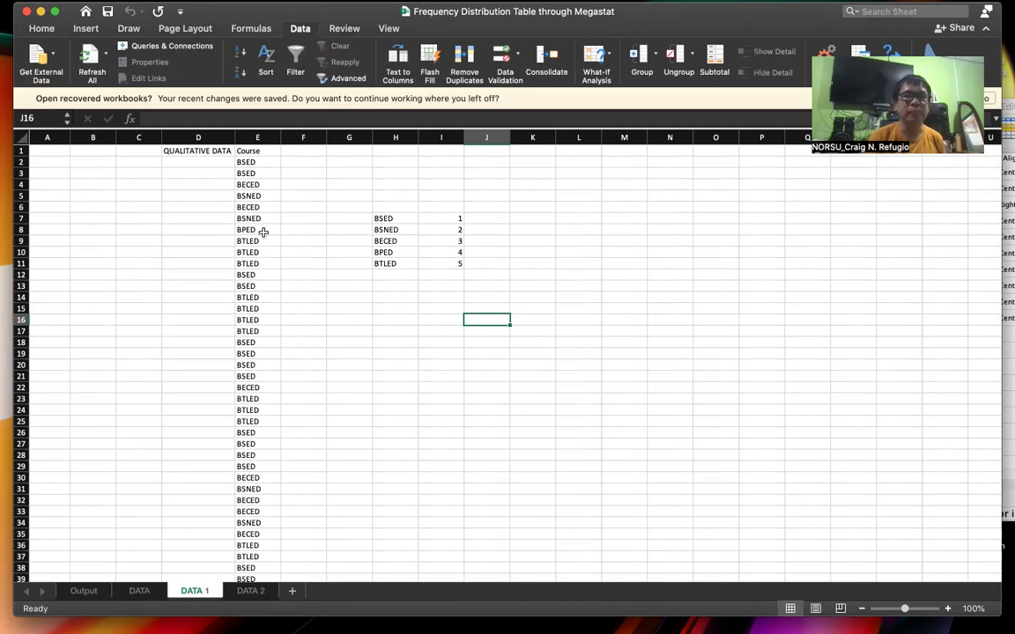
scroll(250, 273, "down", 5)
scroll(247, 274, "down", 6)
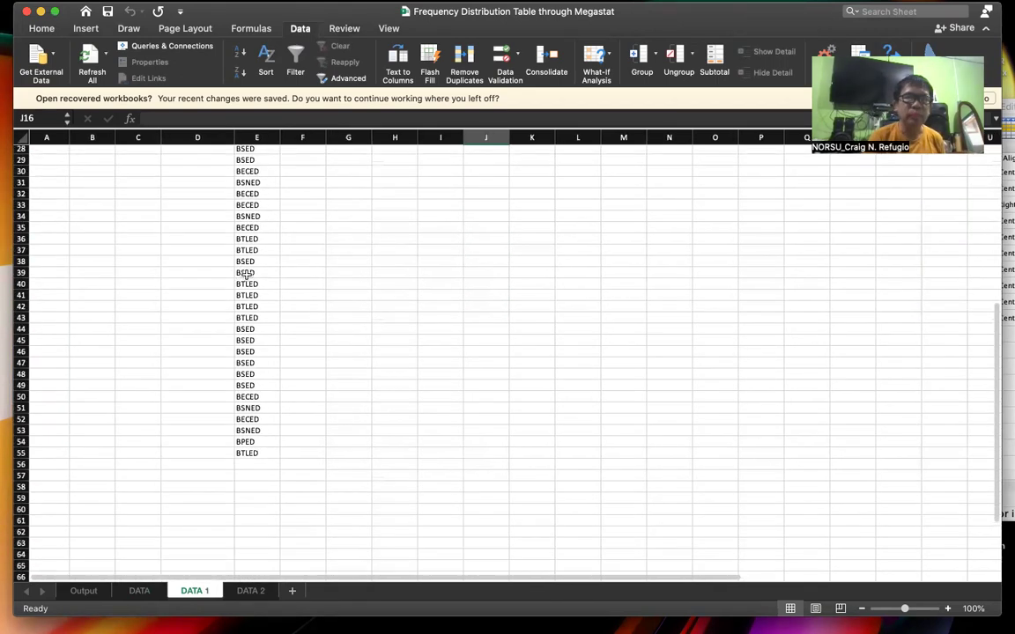
left_click(248, 403)
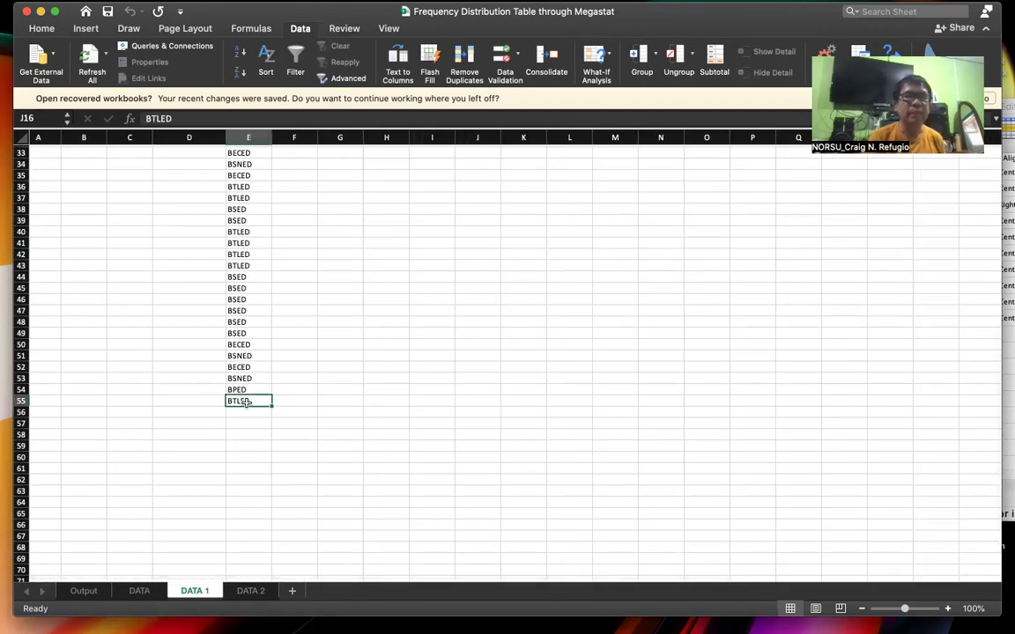
scroll(248, 403, "up", 10)
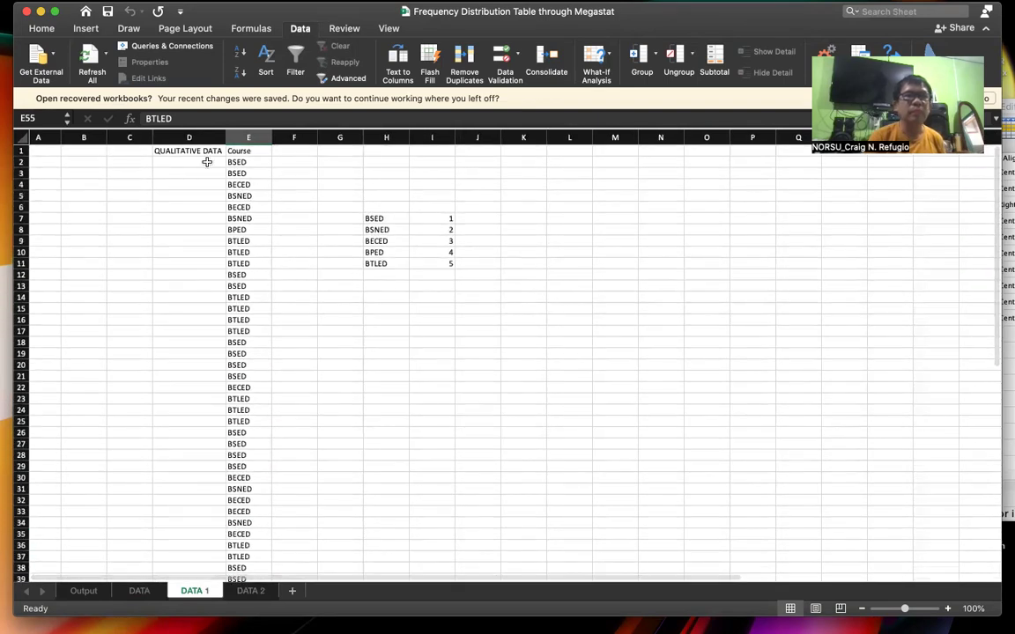
scroll(209, 194, "down", 10)
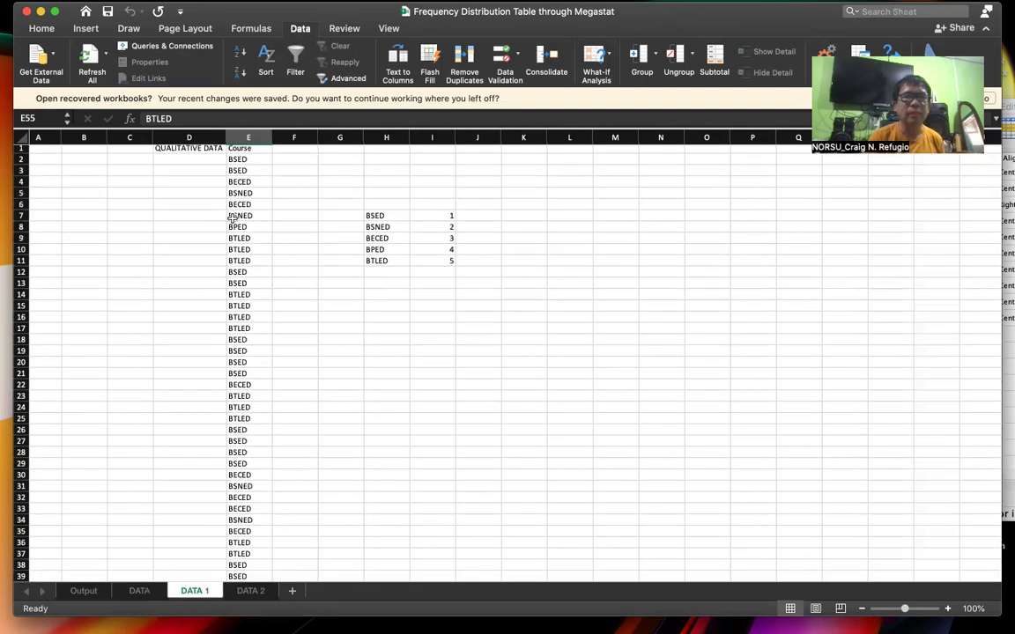
scroll(232, 218, "down", 3)
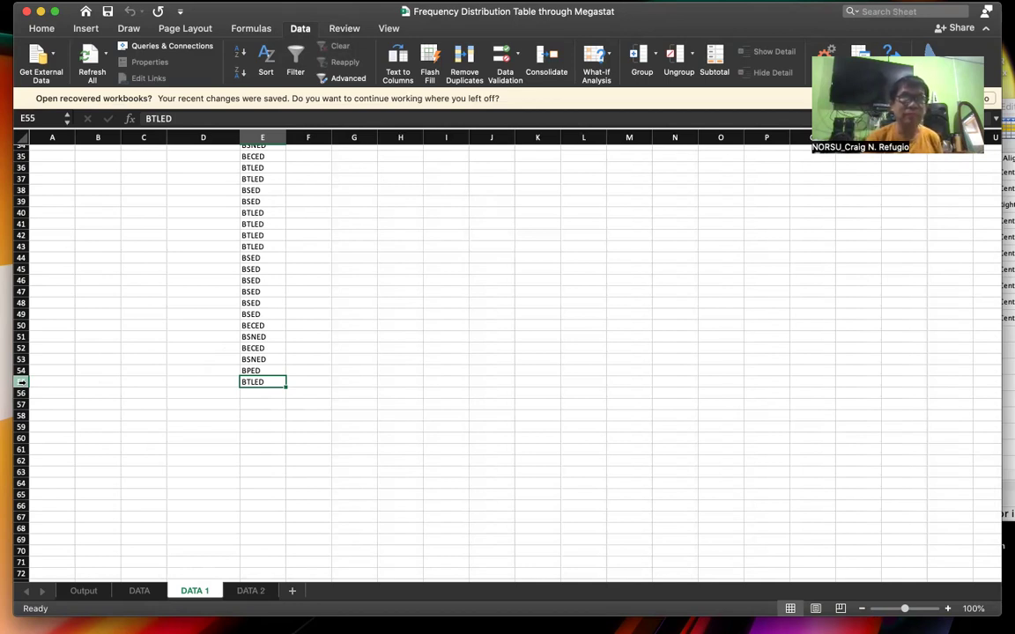
scroll(102, 334, "up", 10)
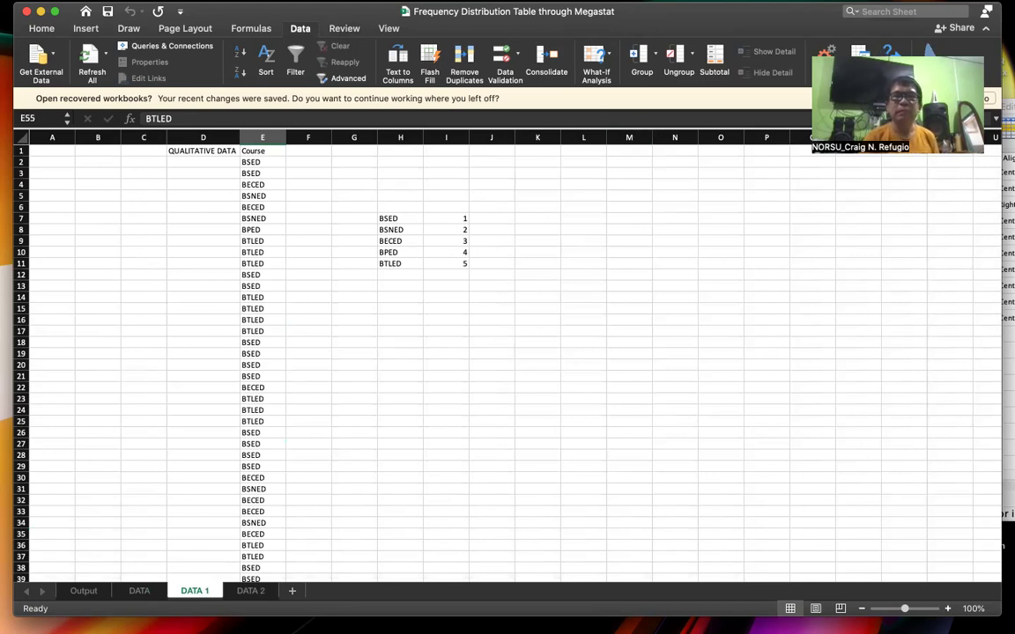
Step: Start a qualitative frequency distribution with MegaStat
left_click(300, 29)
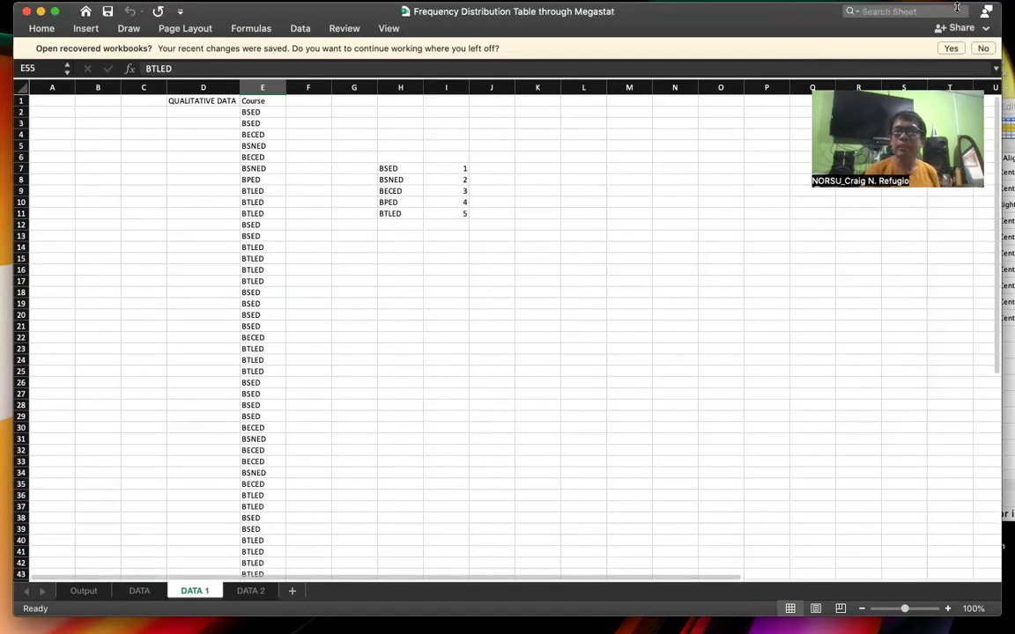
left_click(301, 31)
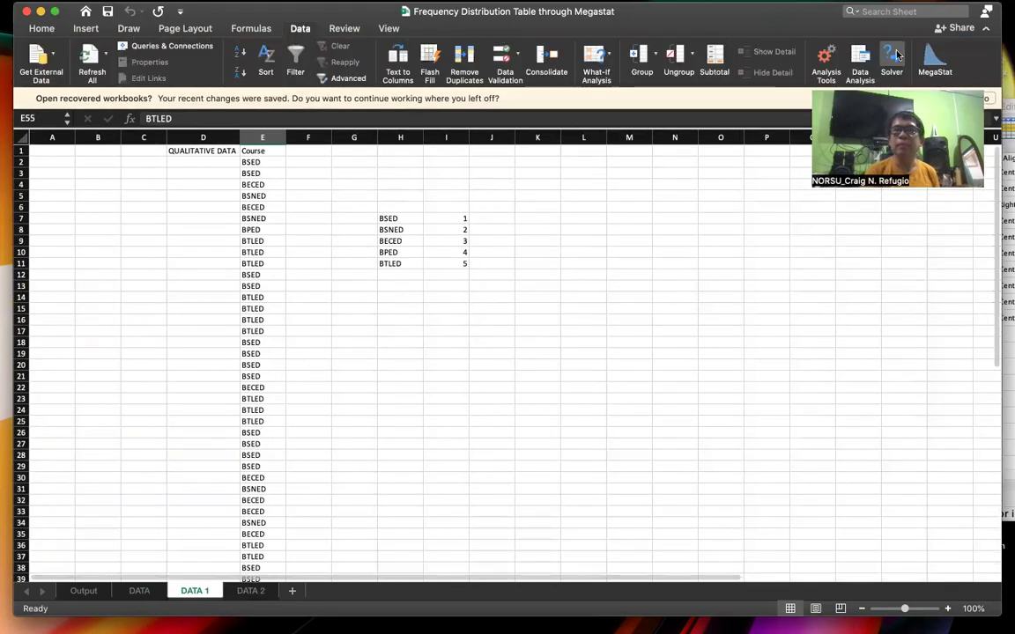
left_click(936, 58)
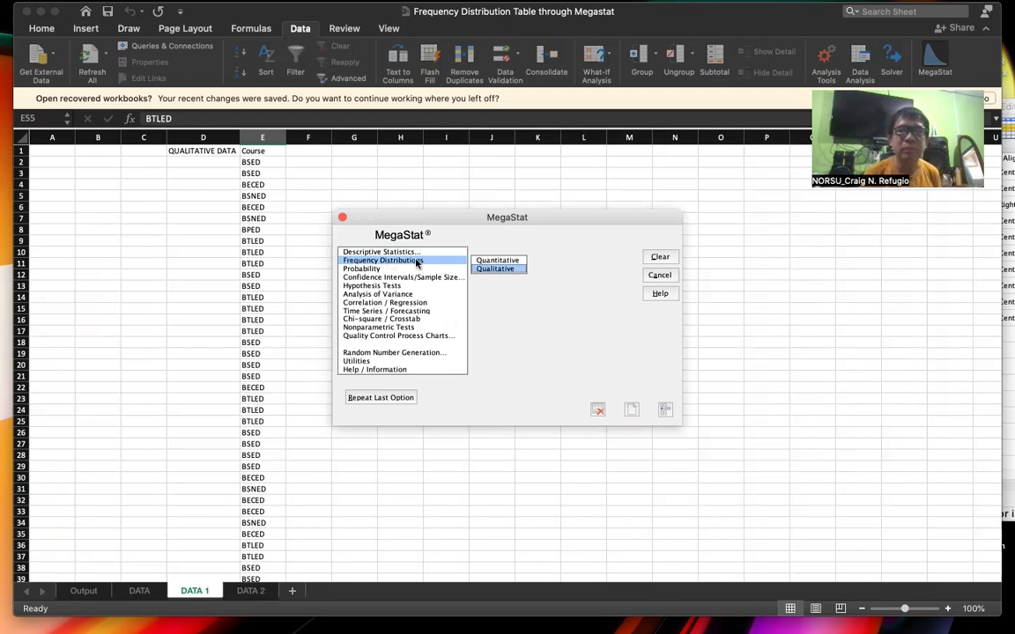
left_click(487, 271)
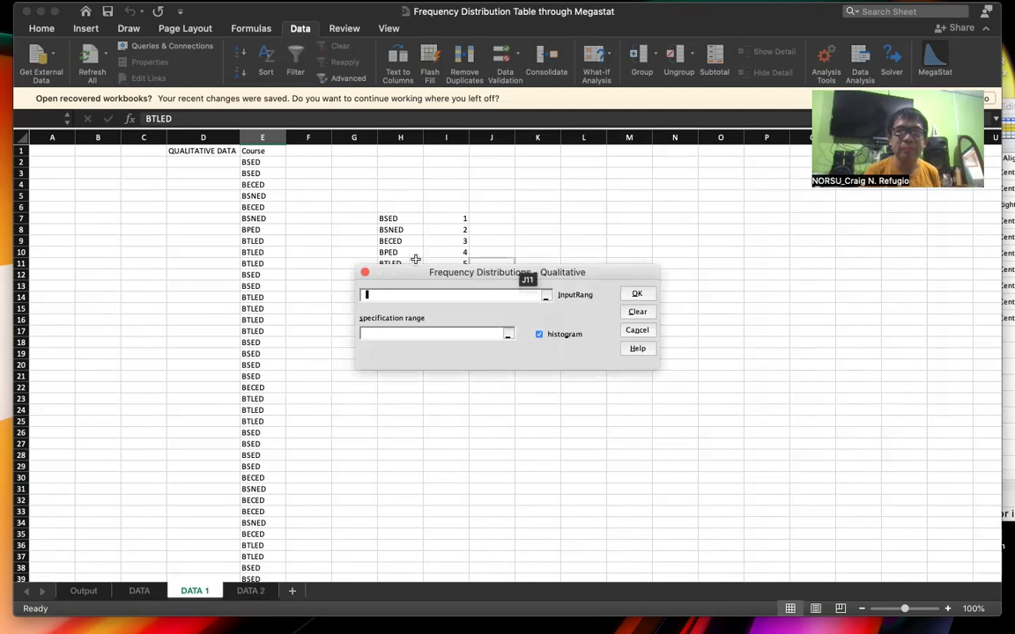
Step: Set the input range to the Course column including its header, E1:E55 on DATA 1
left_click_drag(406, 273, 383, 320)
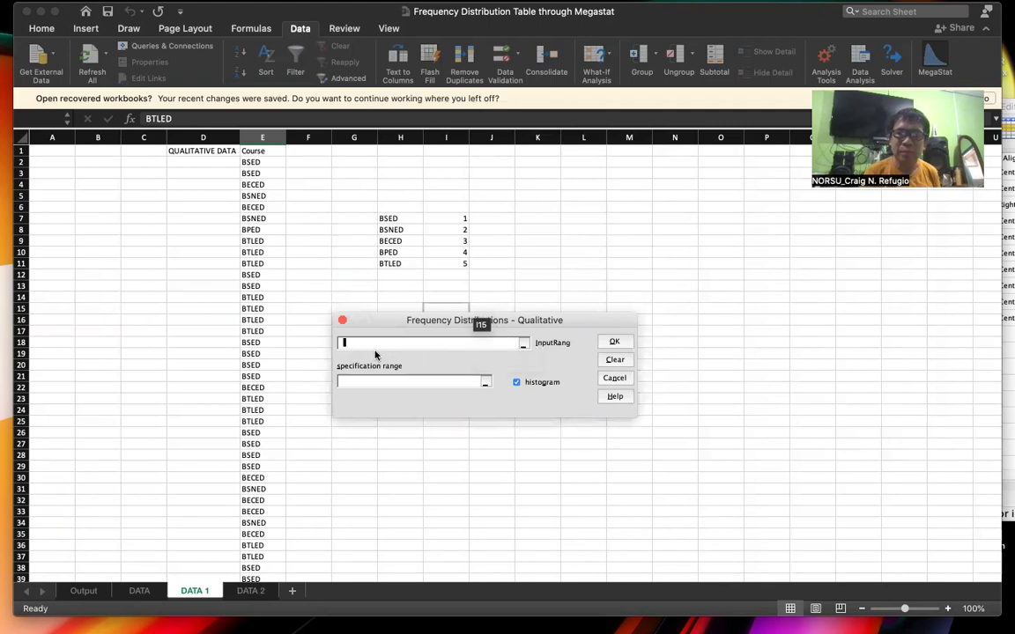
left_click(348, 344)
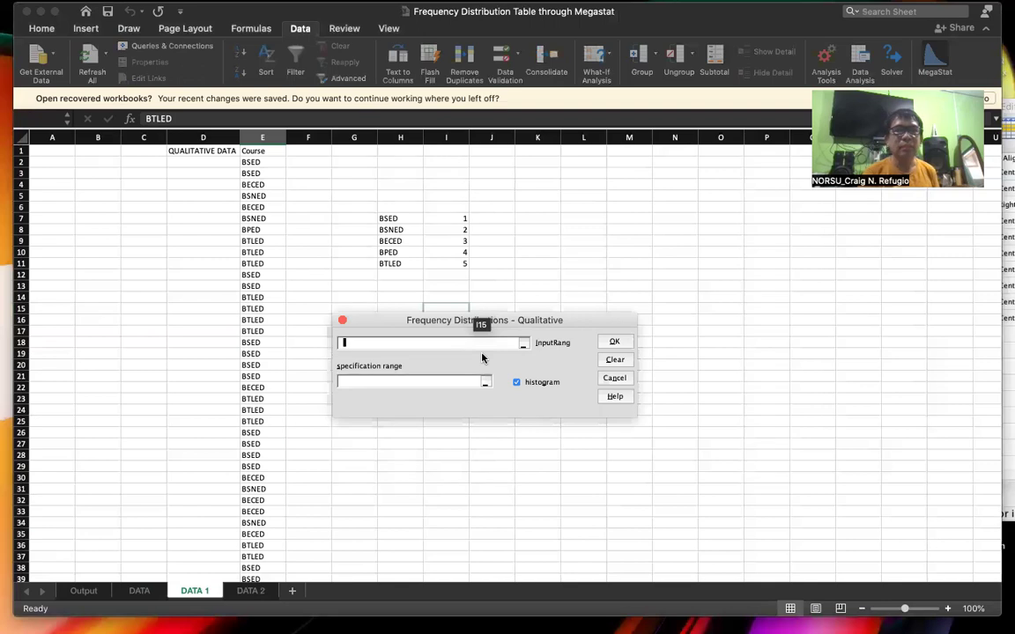
left_click(263, 154)
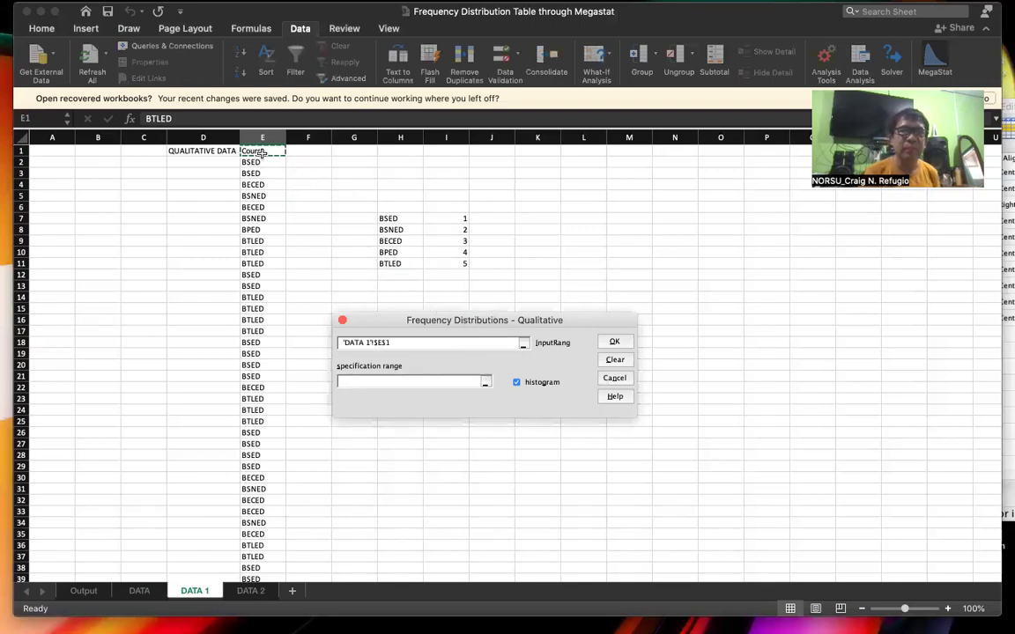
left_click_drag(256, 152, 258, 552)
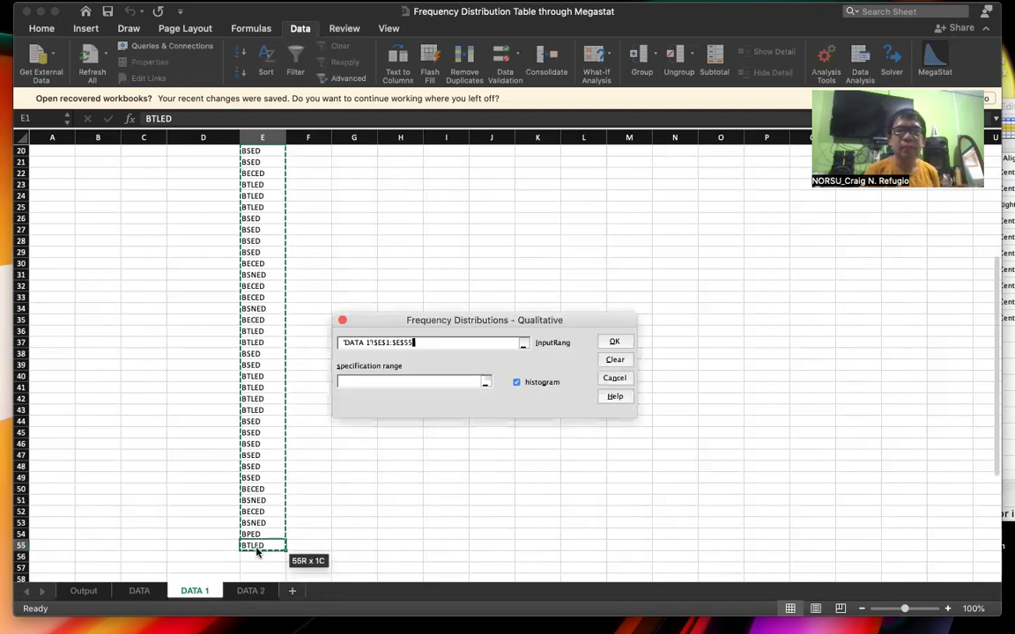
Step: Set the specification range to the course codes and numbers in H7:I11, and generate the frequency distribution with the histogram included
left_click(362, 385)
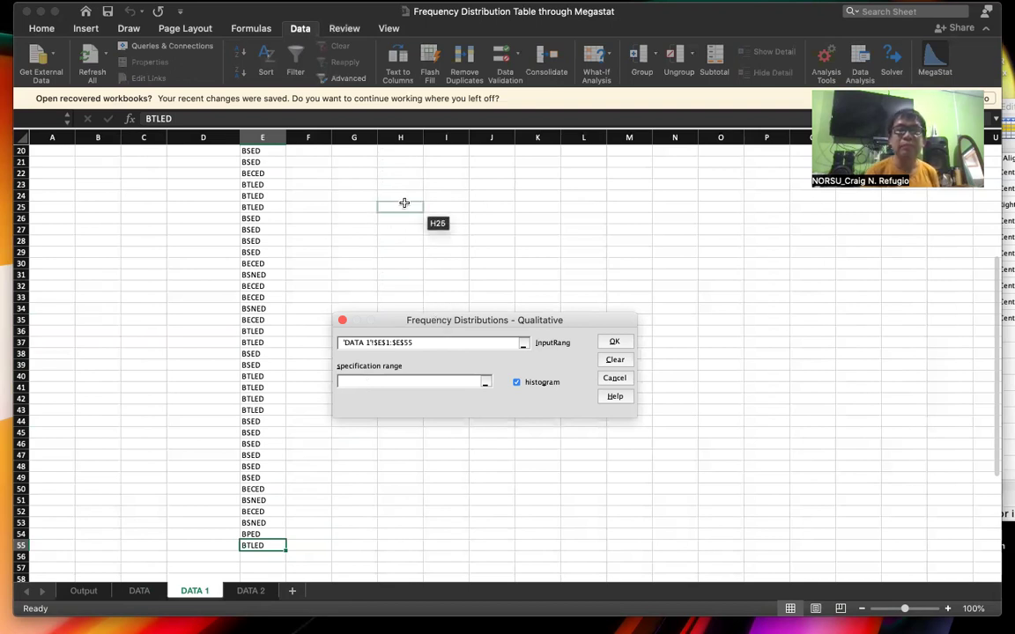
scroll(414, 225, "up", 5)
scroll(412, 242, "up", 2)
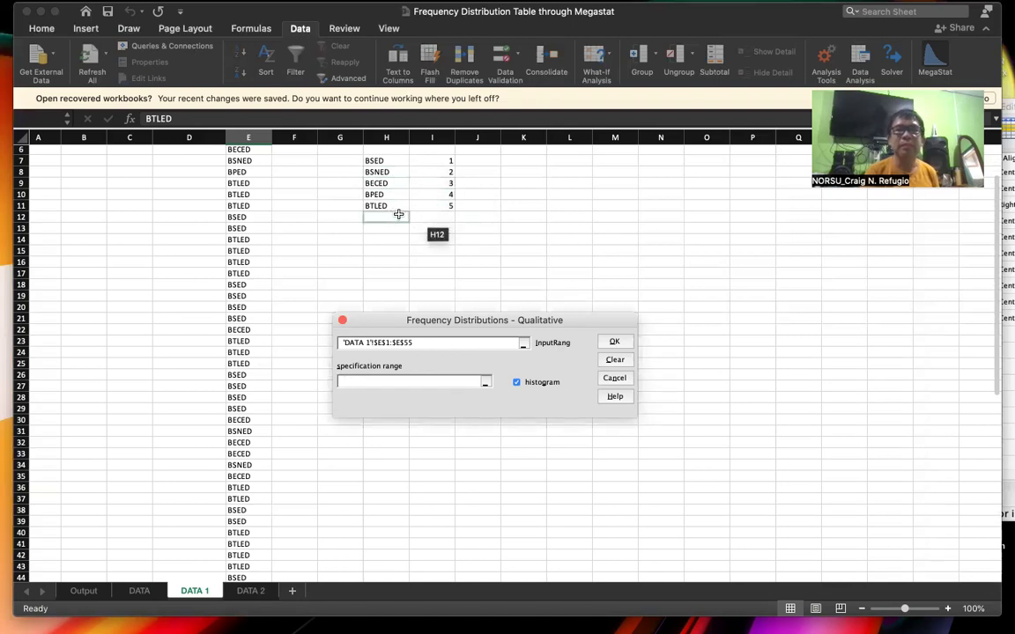
left_click_drag(377, 160, 420, 206)
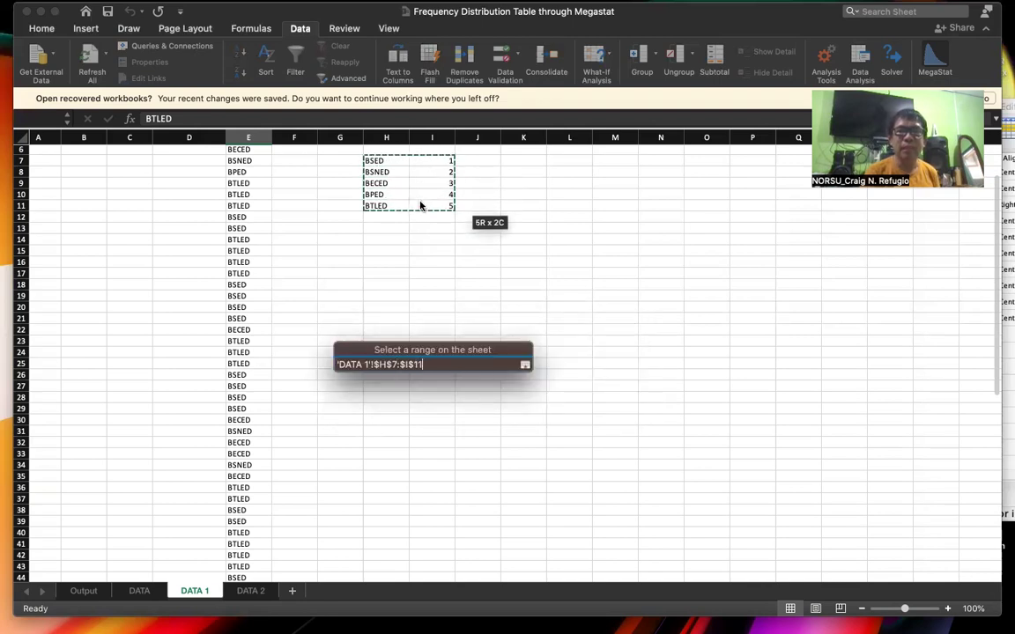
key("Return")
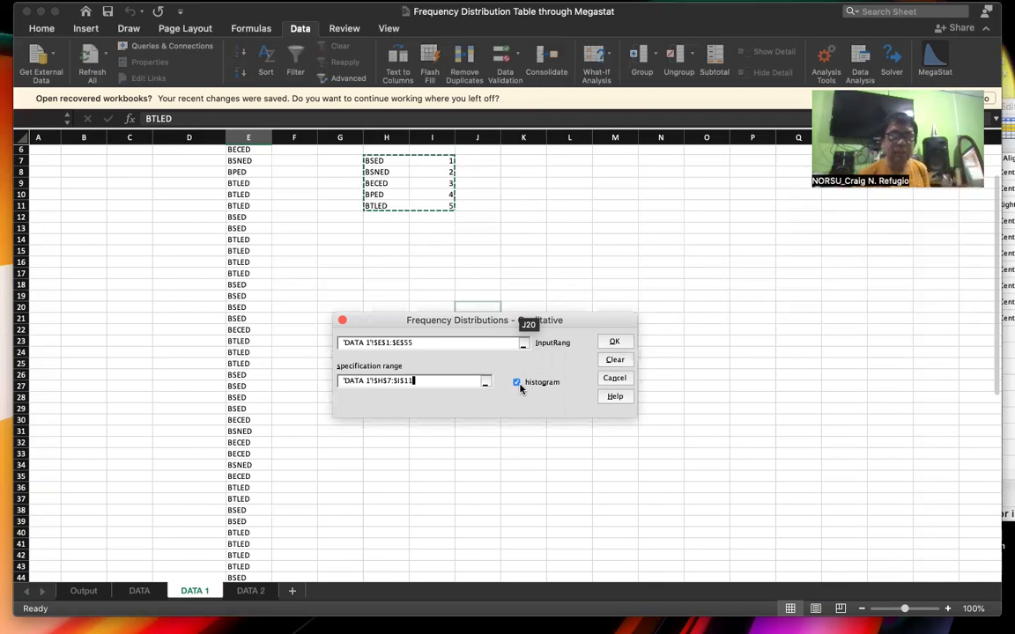
left_click(615, 343)
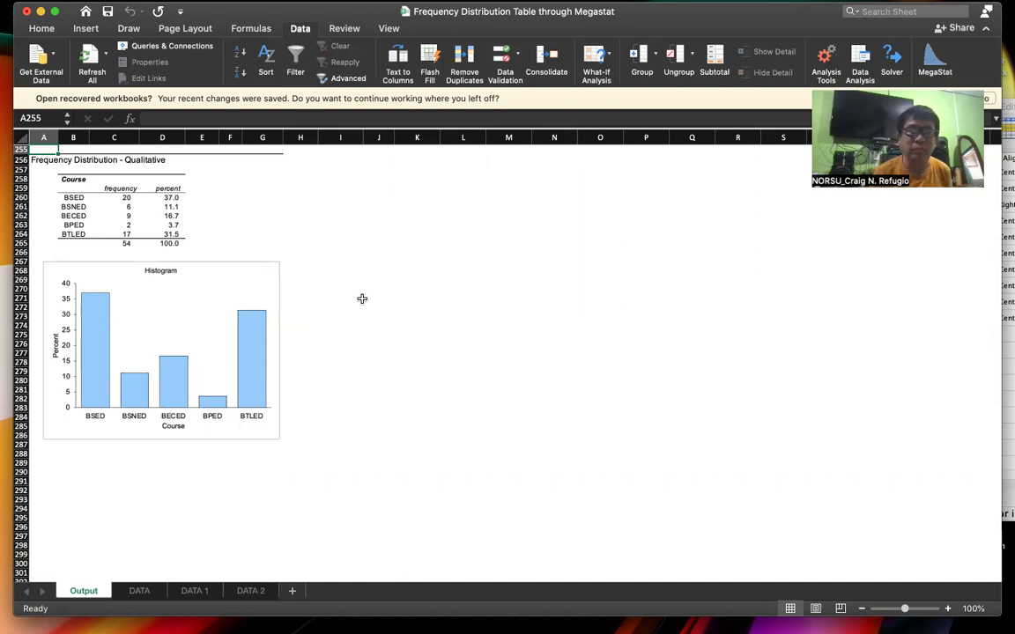
Step: Return to the DATA 1 sheet and enter the numbers 1 to 5 in cells H14 to H18
left_click(196, 592)
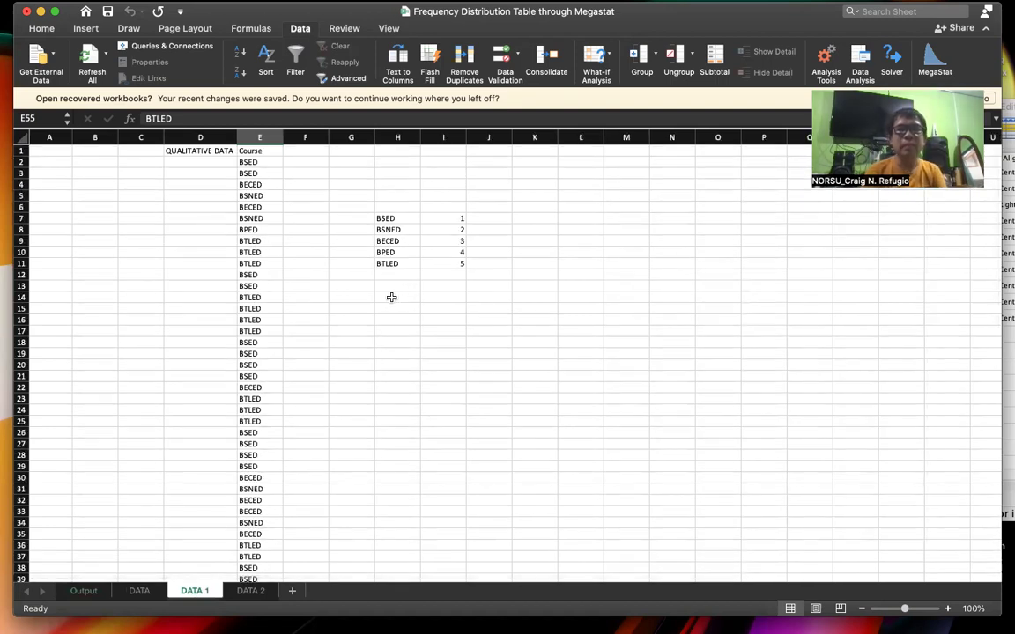
left_click(391, 298)
type("1")
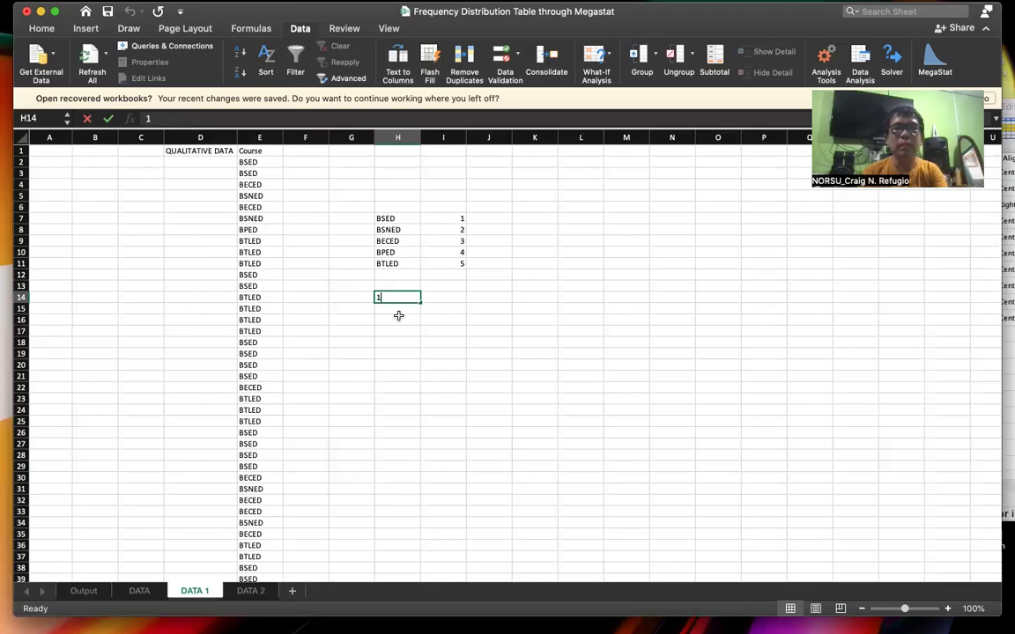
key("Return")
type("2")
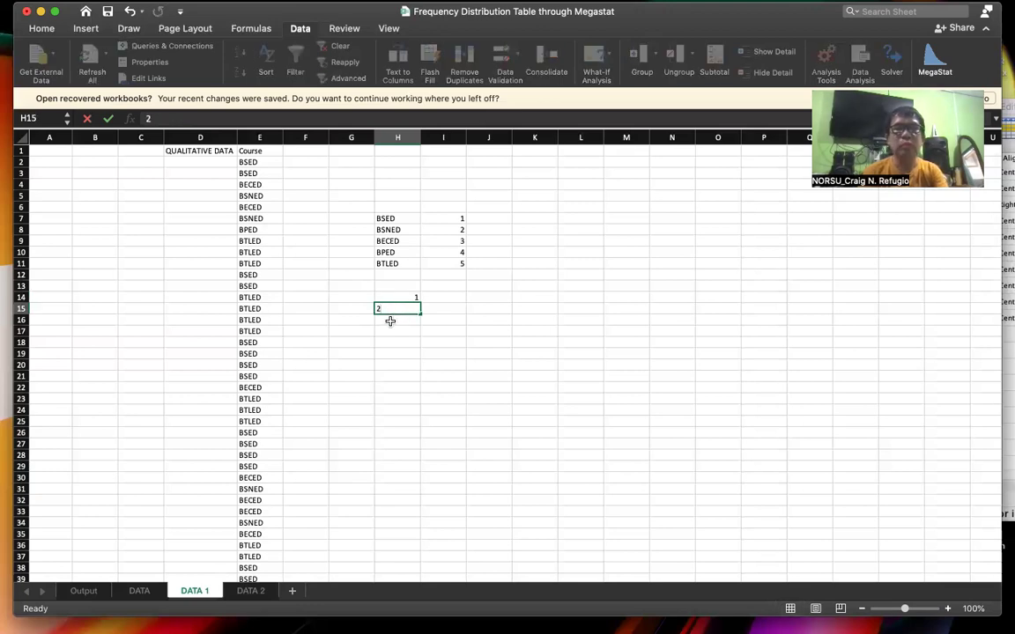
key("Return")
type("3")
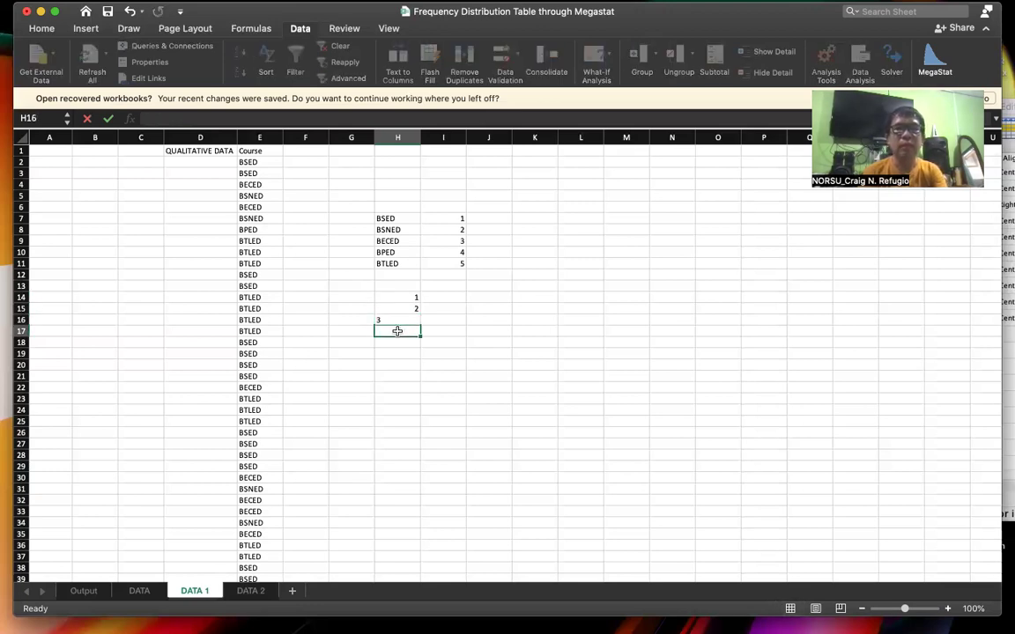
key("Return")
type("4")
key("Return")
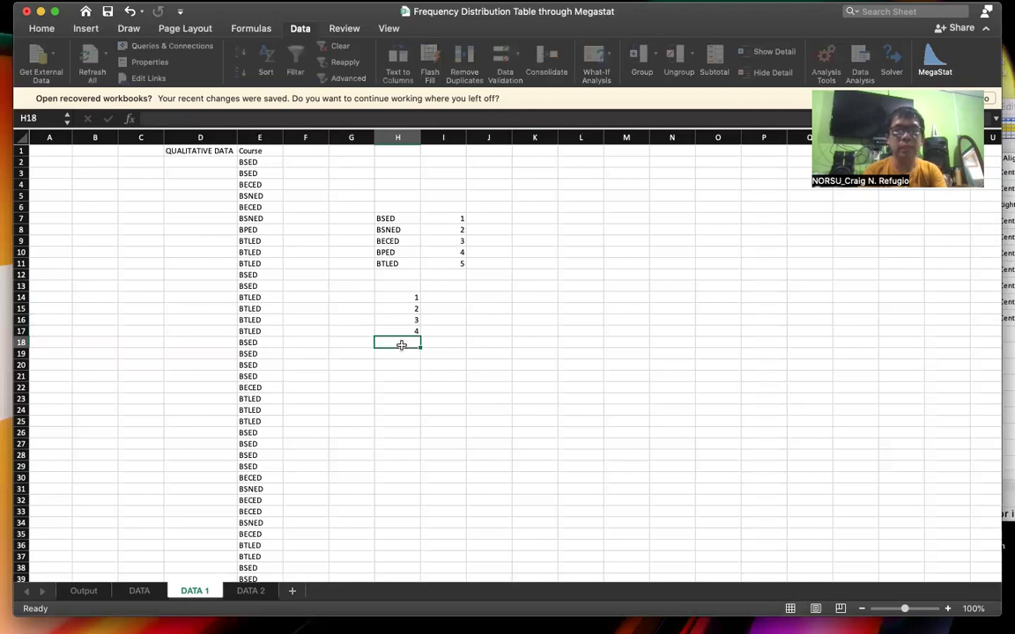
type("5")
left_click(464, 353)
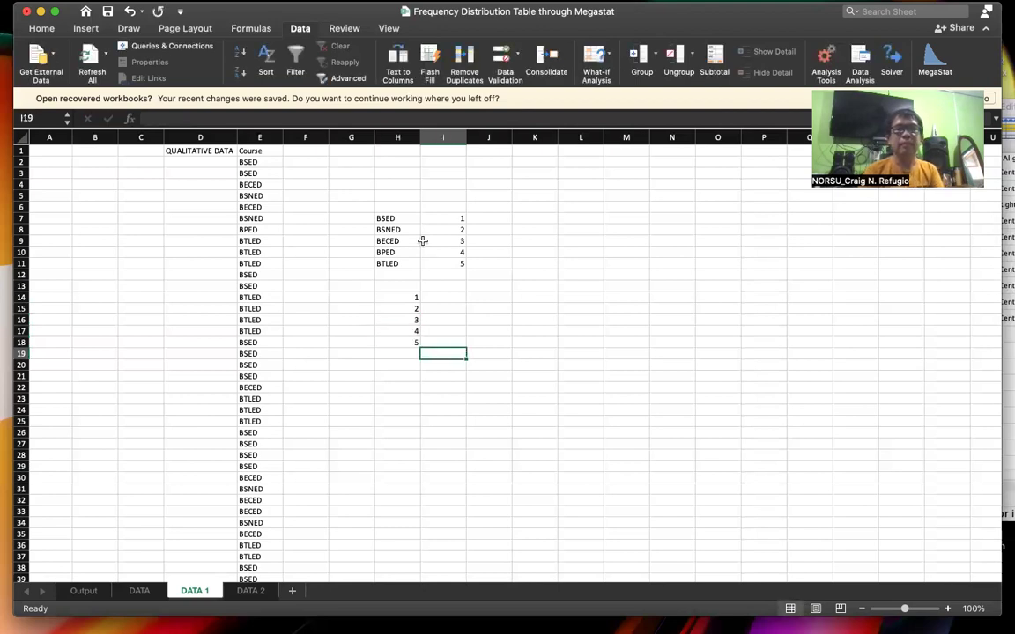
Step: Copy the five course codes from H7:H11 into I14:I18, beside the new numbers
left_click(388, 220)
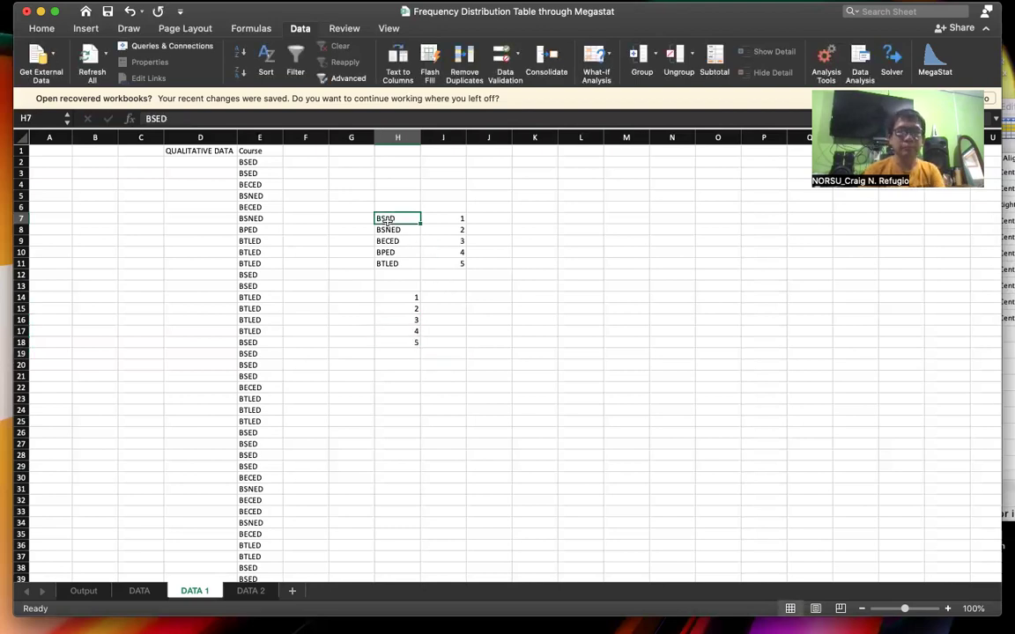
left_click_drag(387, 221, 392, 264)
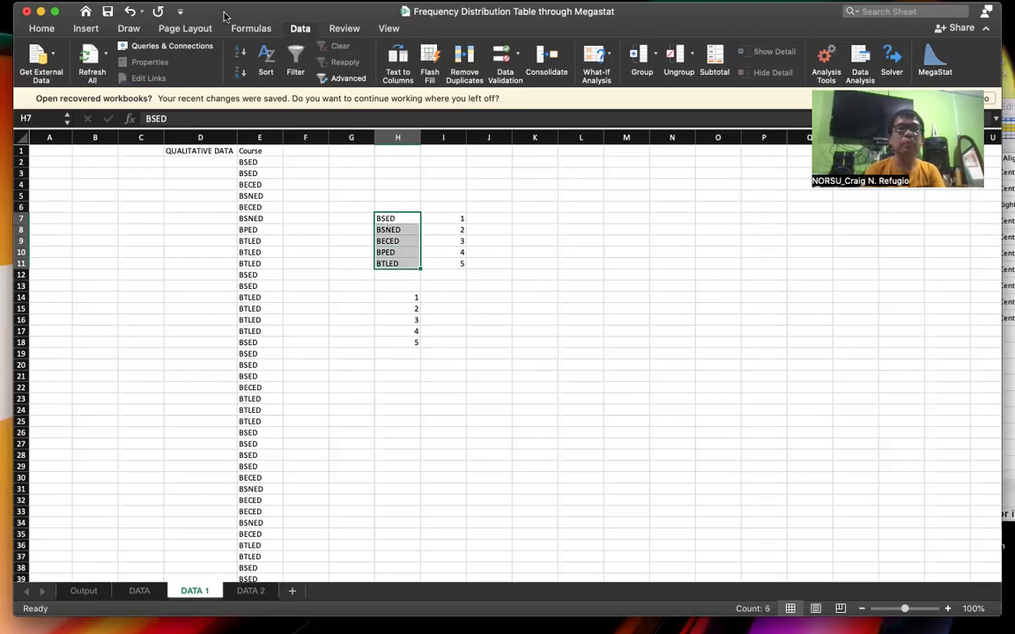
left_click(114, 8)
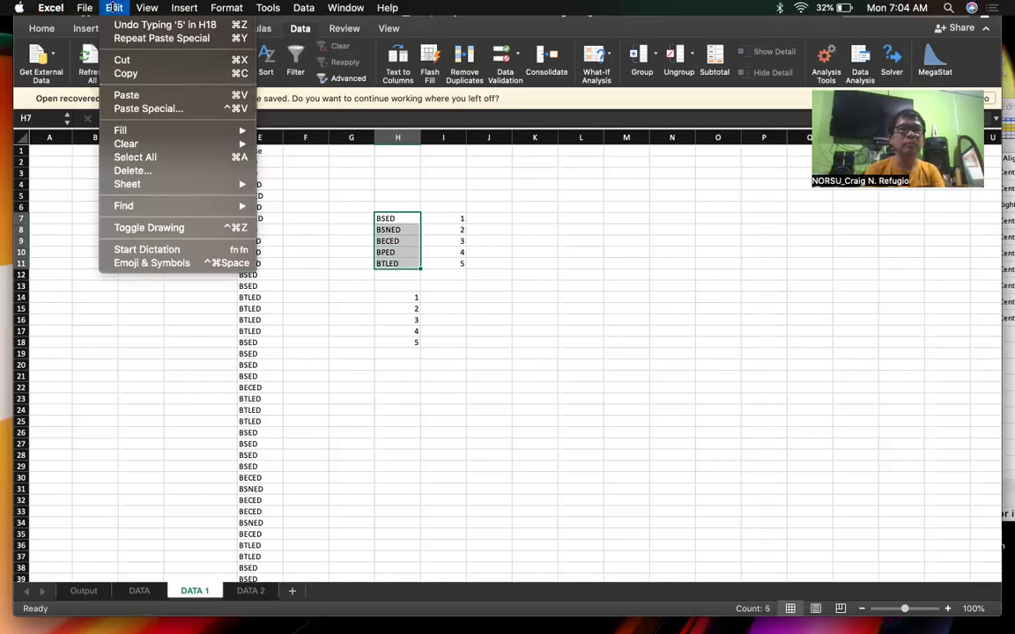
left_click(126, 74)
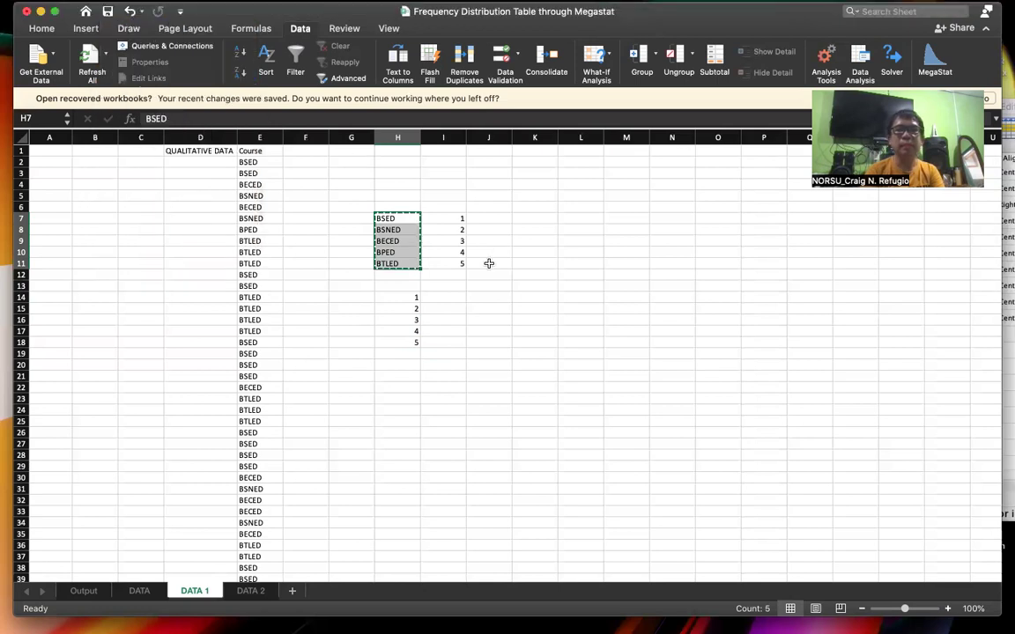
left_click(445, 297)
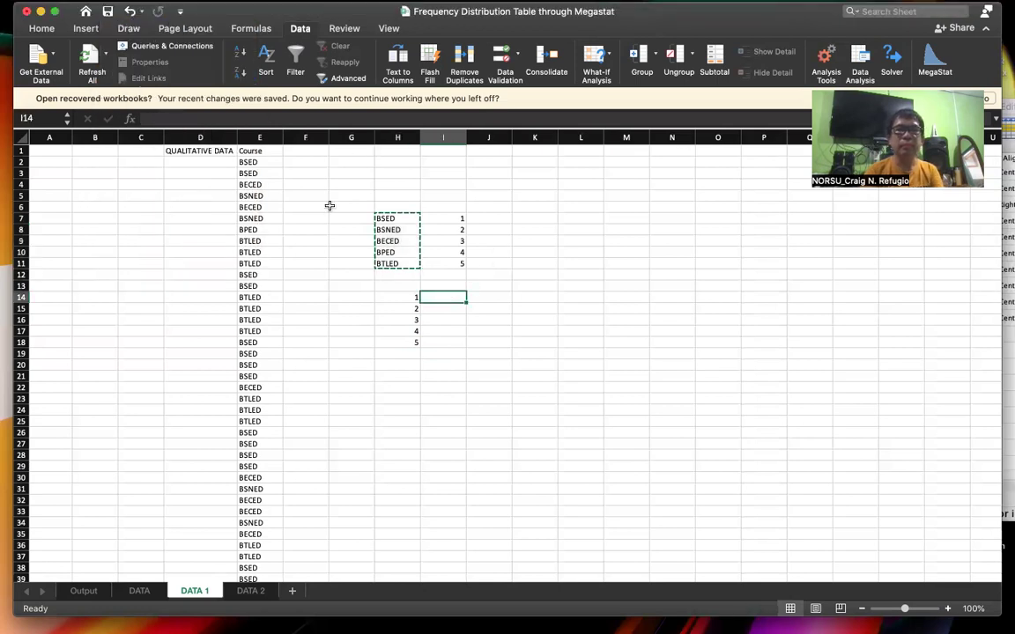
left_click(44, 29)
left_click(31, 56)
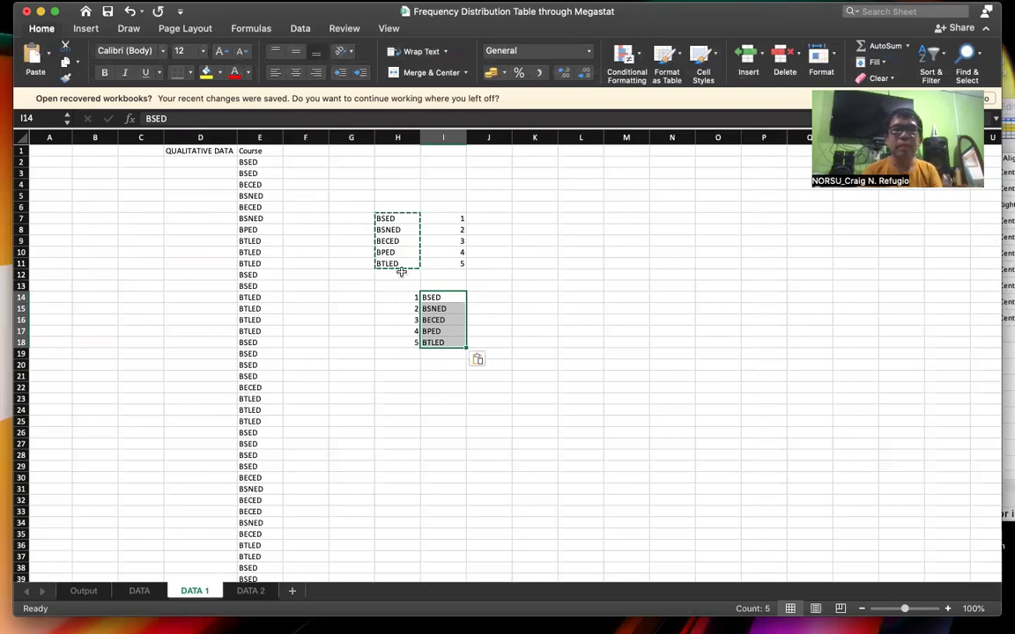
Step: Center the contents of columns H and I on the DATA 1 sheet
left_click(399, 134)
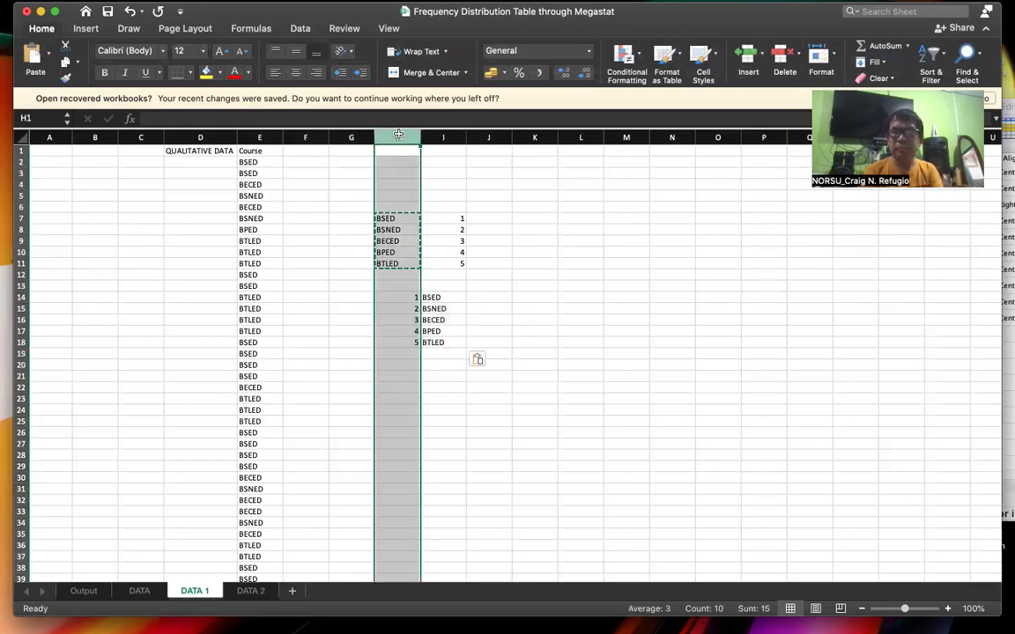
left_click_drag(398, 134, 443, 136)
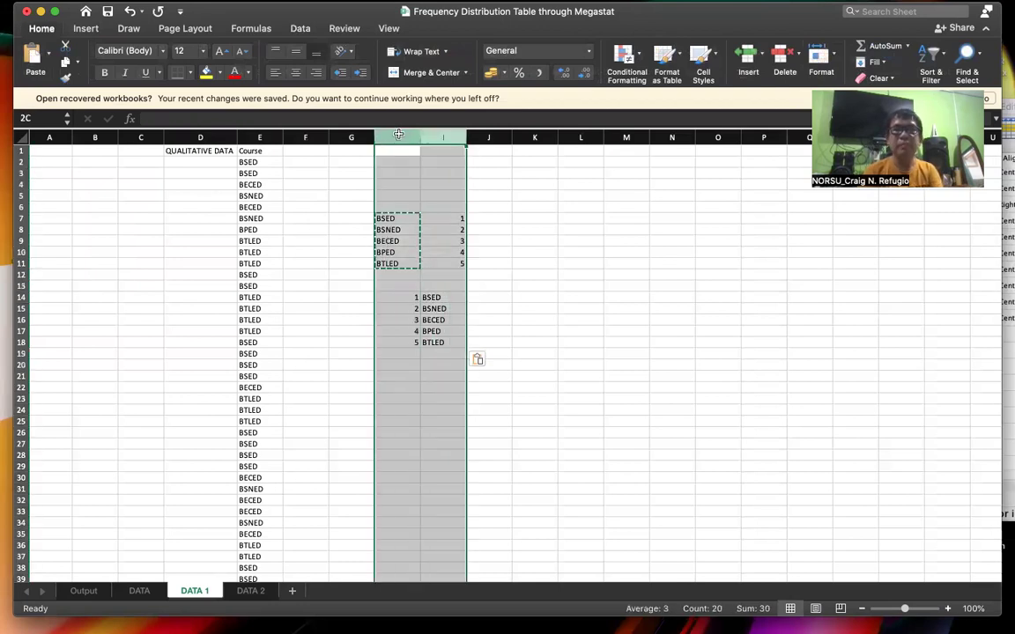
left_click(296, 72)
left_click(560, 298)
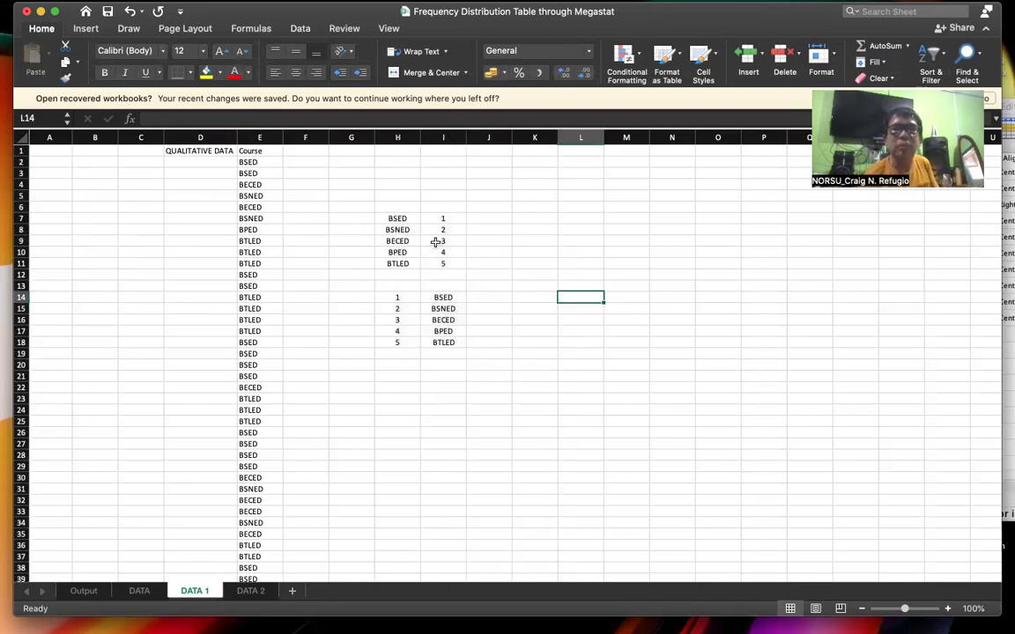
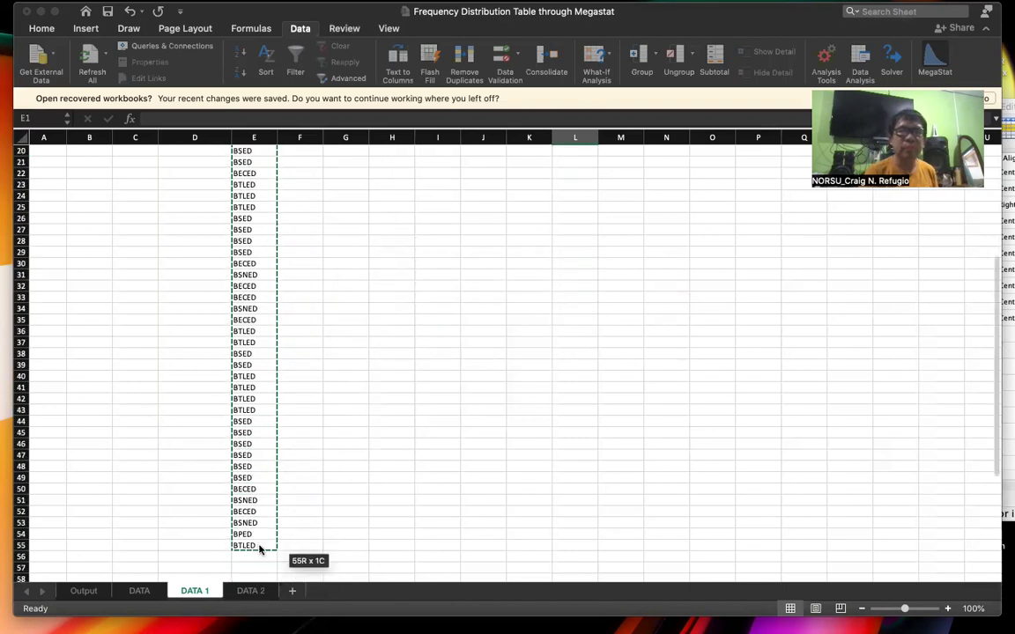
Step: Set the specification range to the numbers and course codes in H14:I18, and generate the frequency distribution with the histogram included
left_click(375, 334)
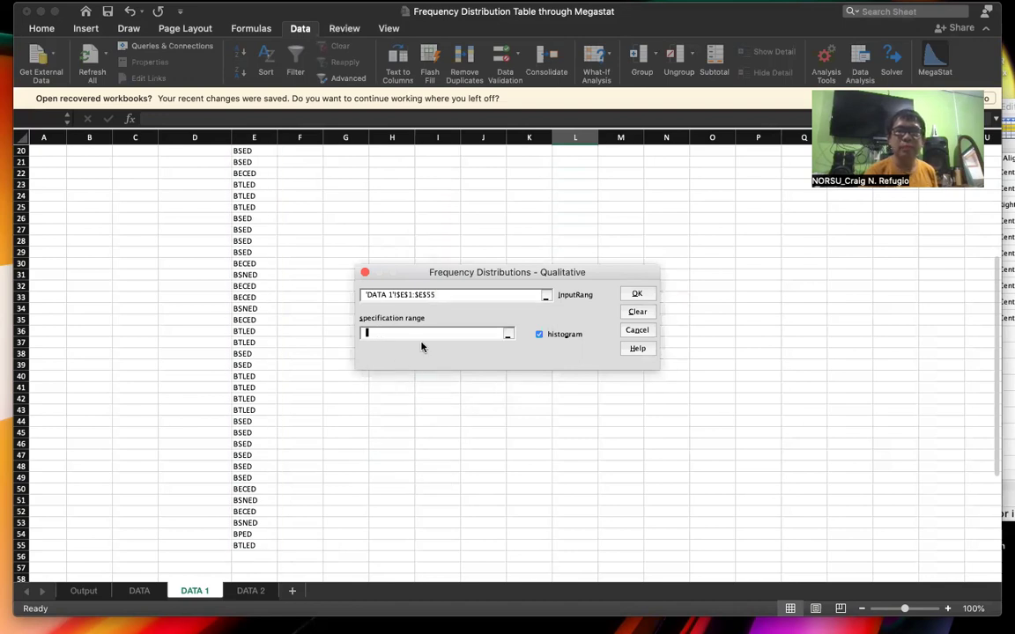
scroll(453, 199, "up", 5)
left_click(396, 188)
left_click_drag(387, 186, 421, 231)
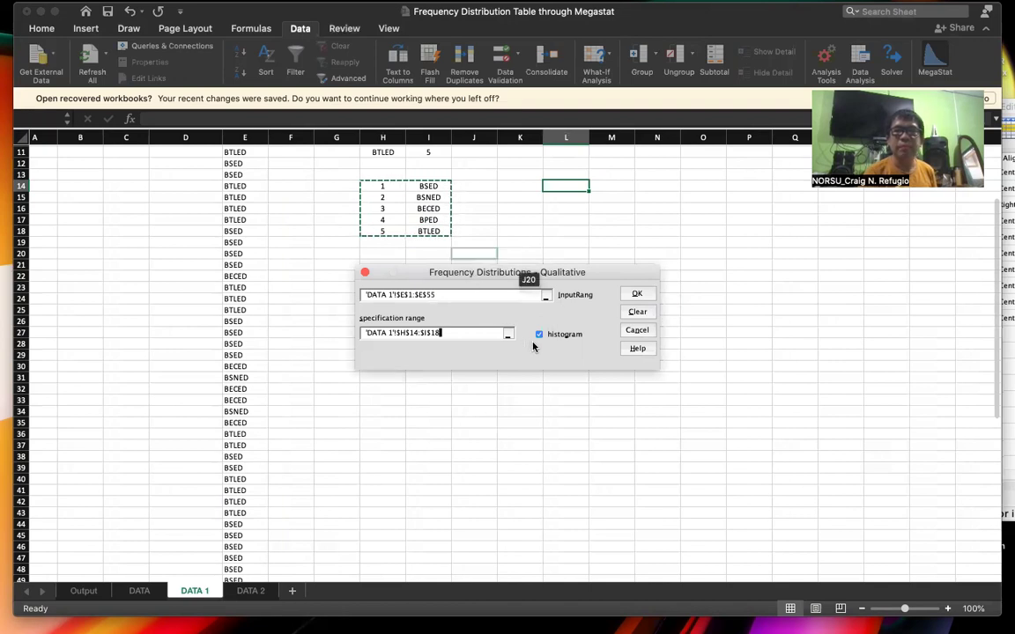
left_click(637, 294)
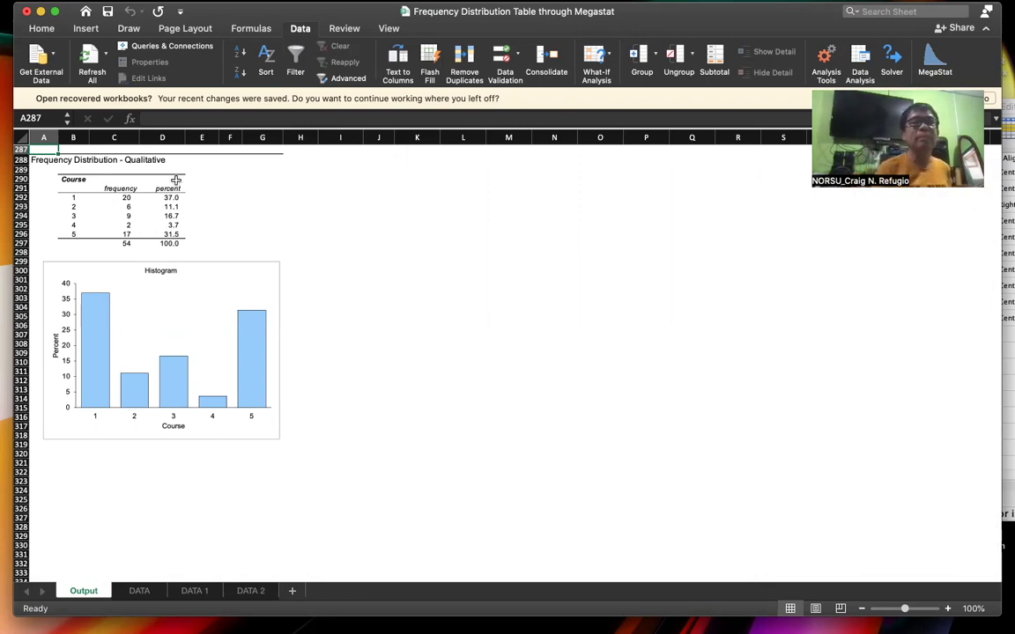
mouse_move(100, 326)
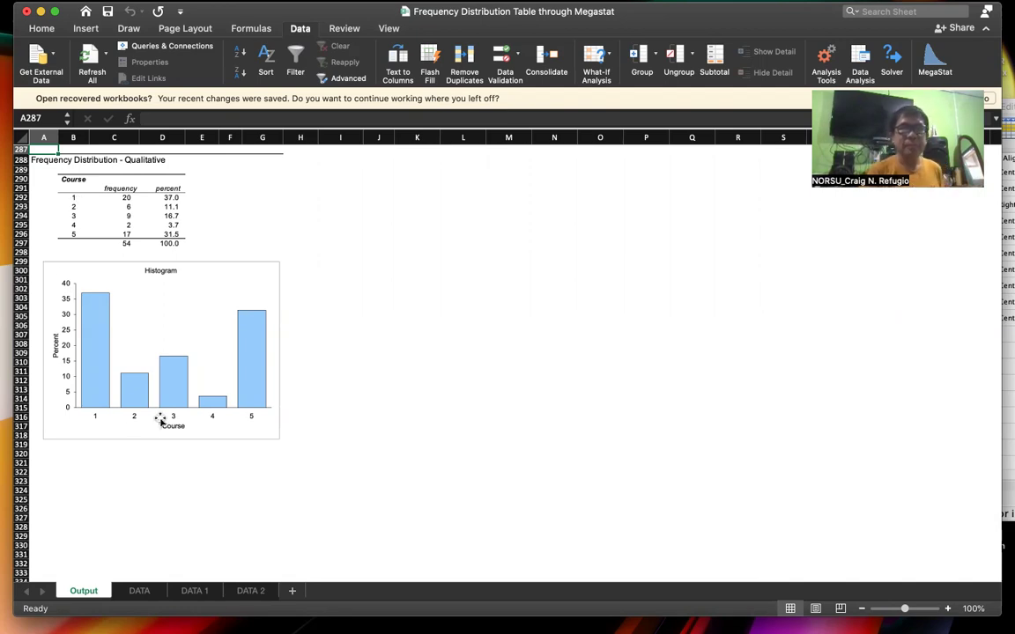
Step: Compare the coded civil status data and its code lists on DATA 2 with the course data on DATA 1
left_click(250, 591)
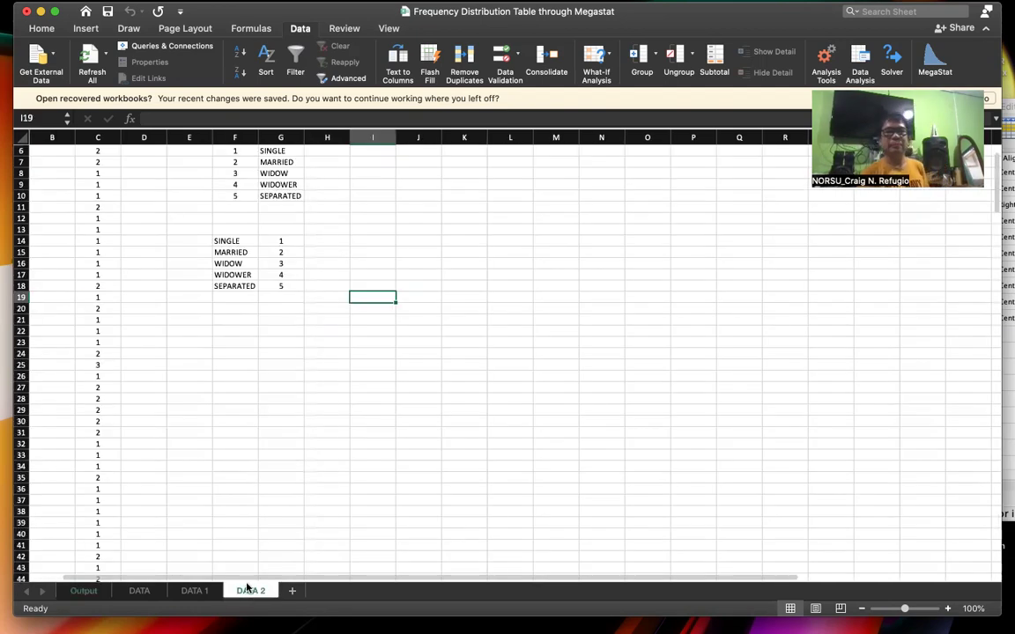
scroll(107, 319, "up", 3)
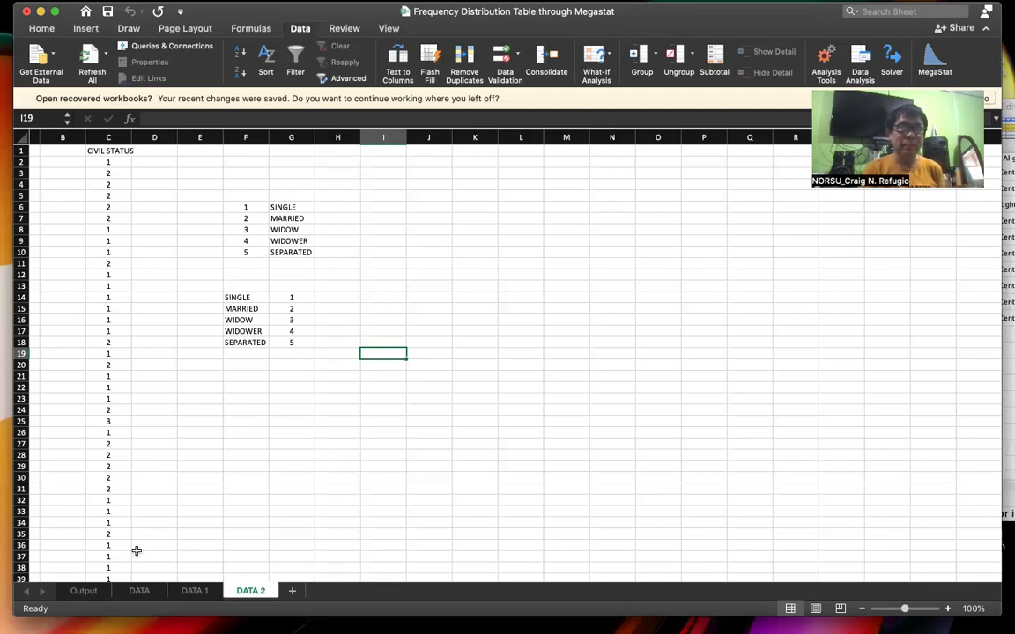
left_click(198, 591)
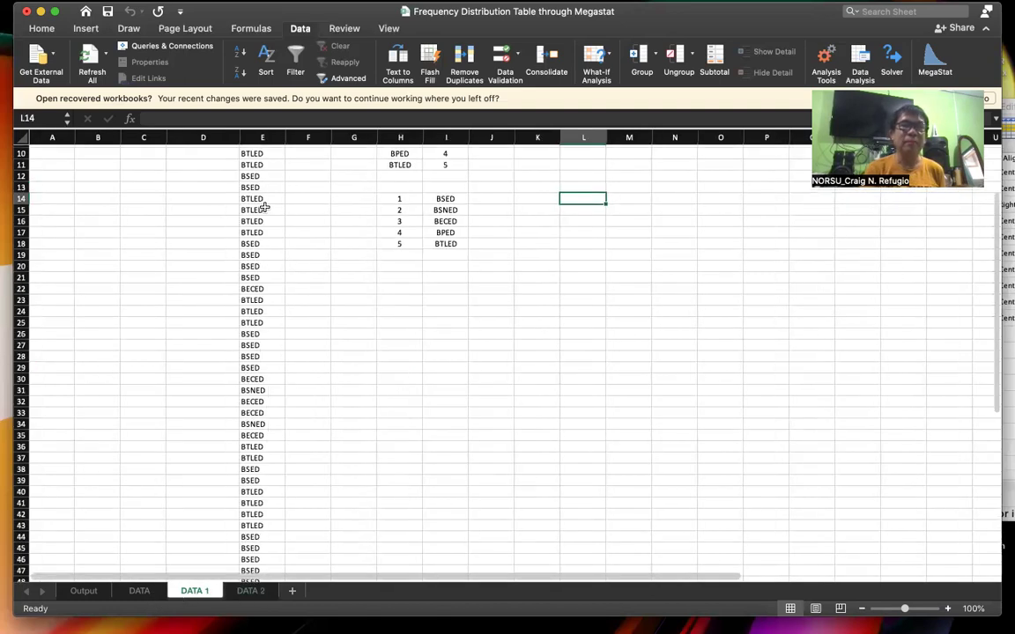
scroll(265, 207, "up", 3)
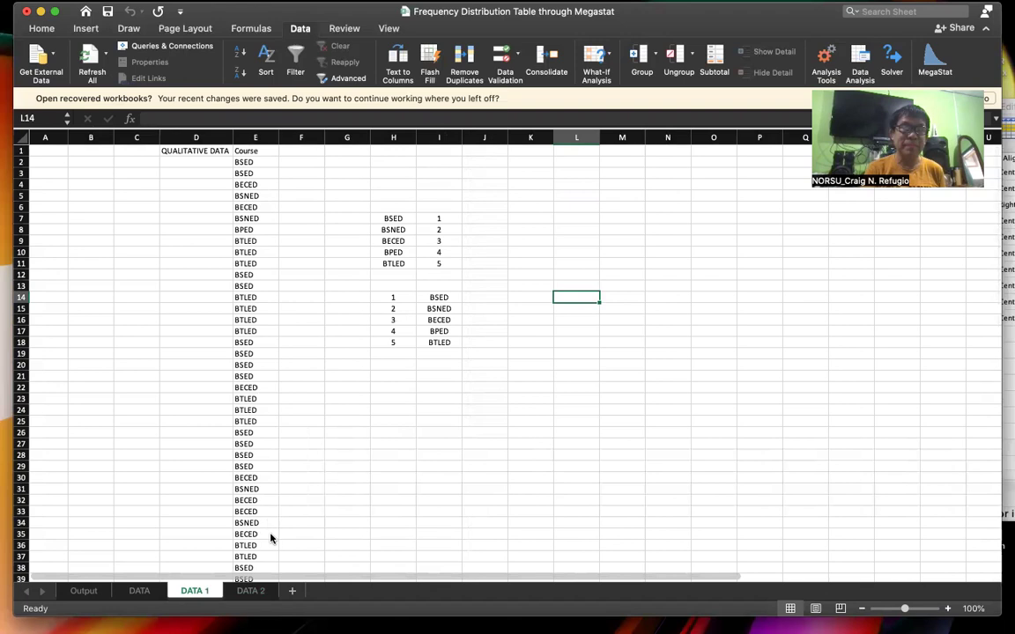
left_click(250, 592)
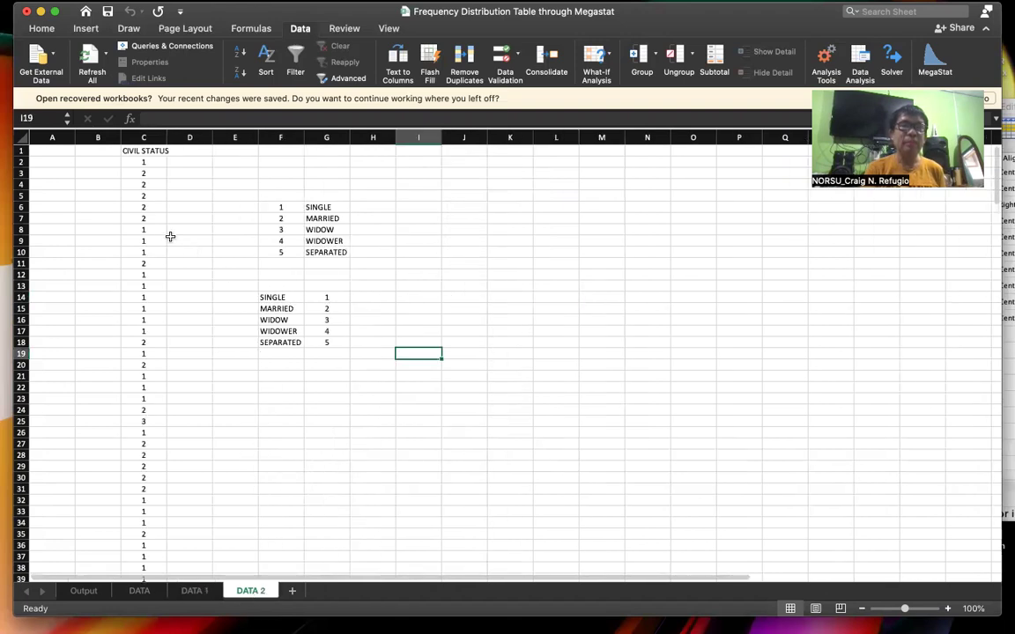
Step: Start a MegaStat qualitative frequency distribution on DATA 2 with the civil status column including its header, C1:C265, as the input range
mouse_move(819, 7)
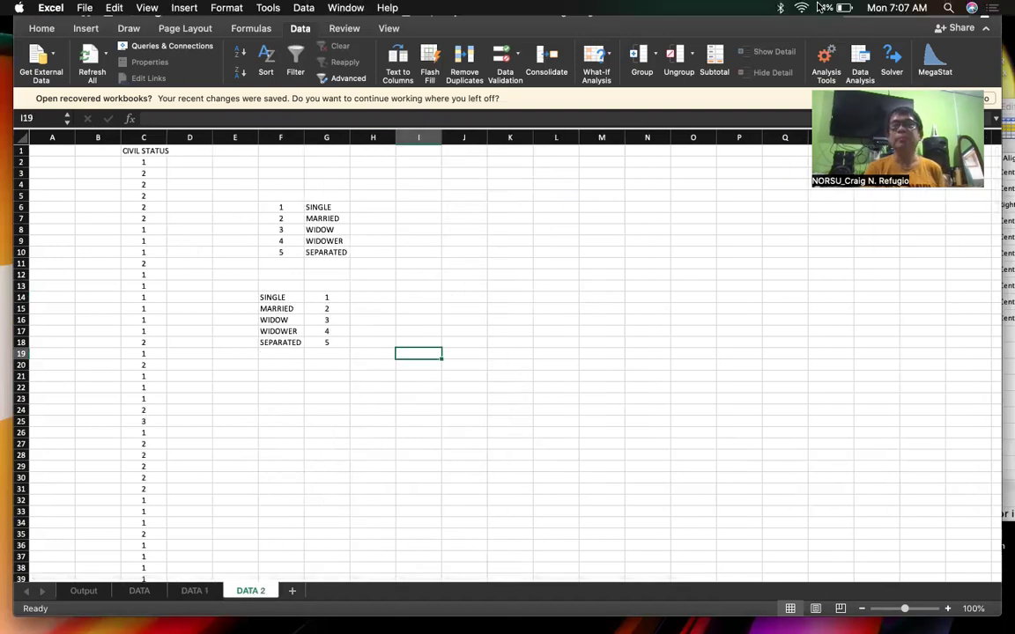
left_click(936, 61)
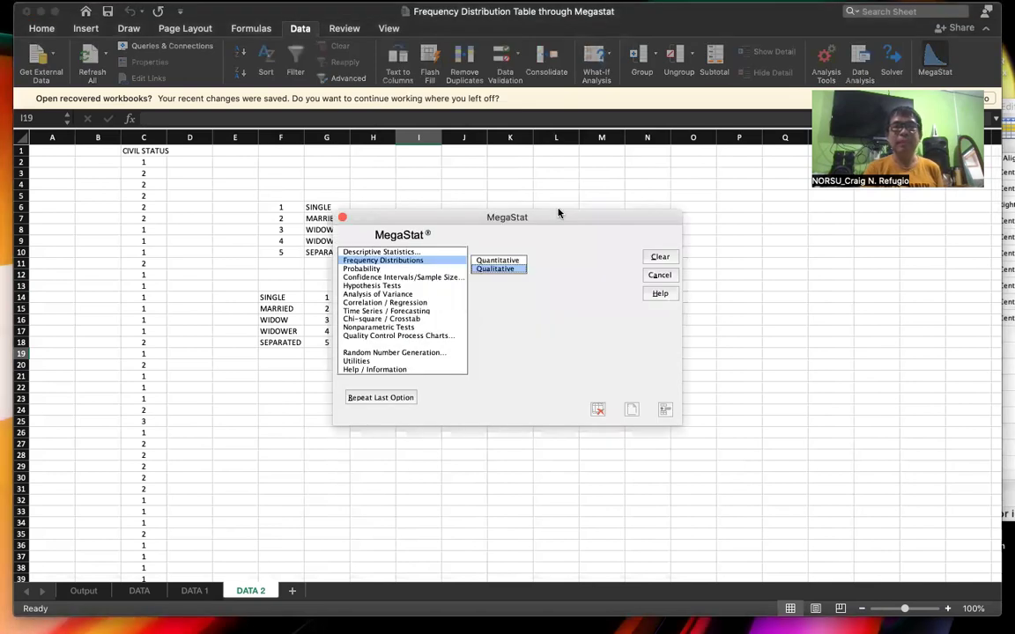
left_click(493, 271)
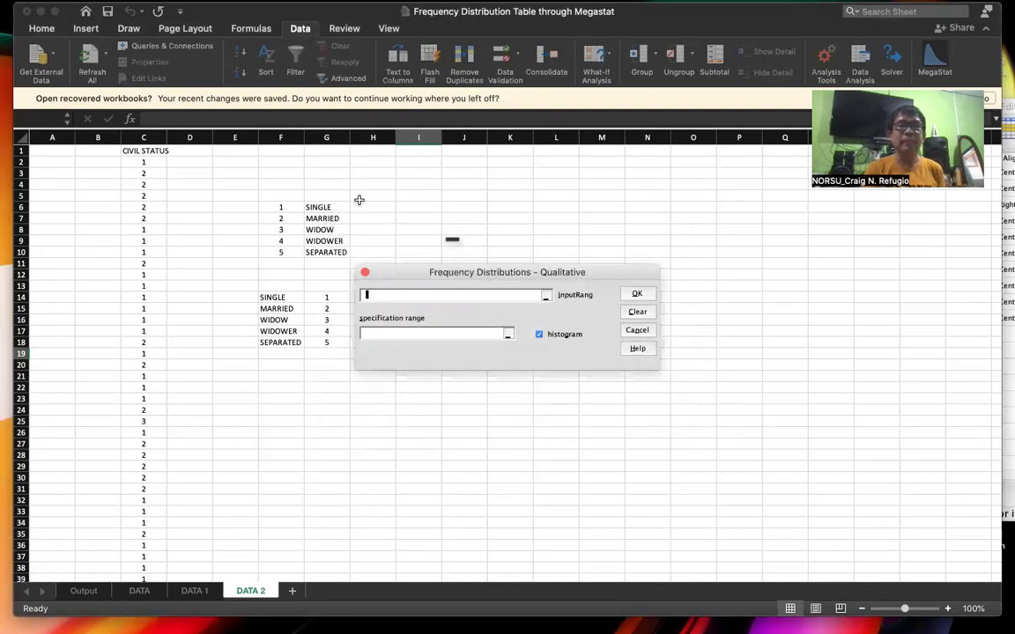
left_click_drag(144, 152, 159, 490)
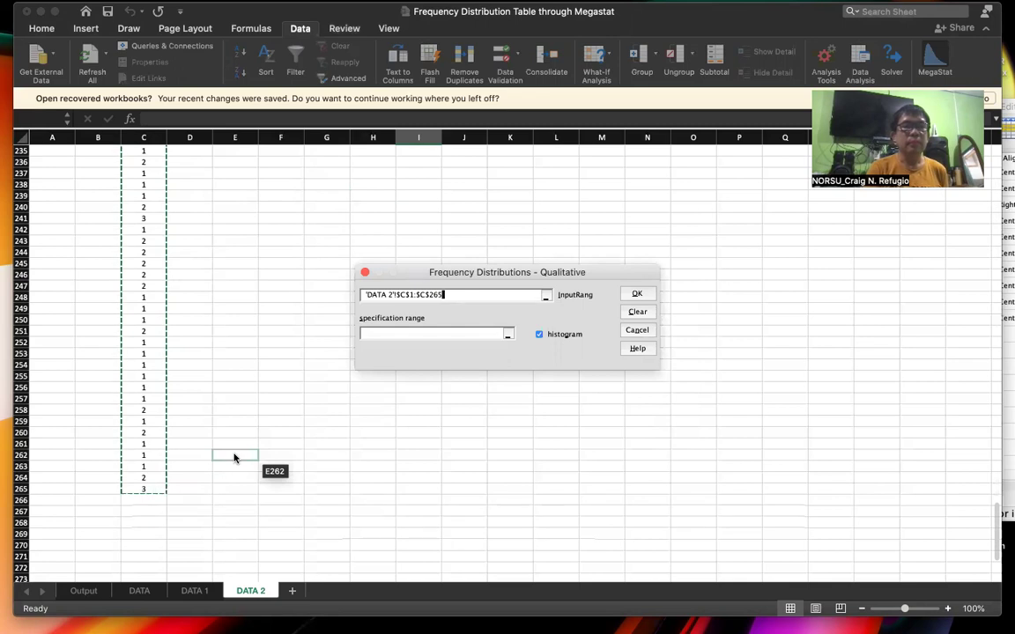
scroll(235, 458, "down", 1)
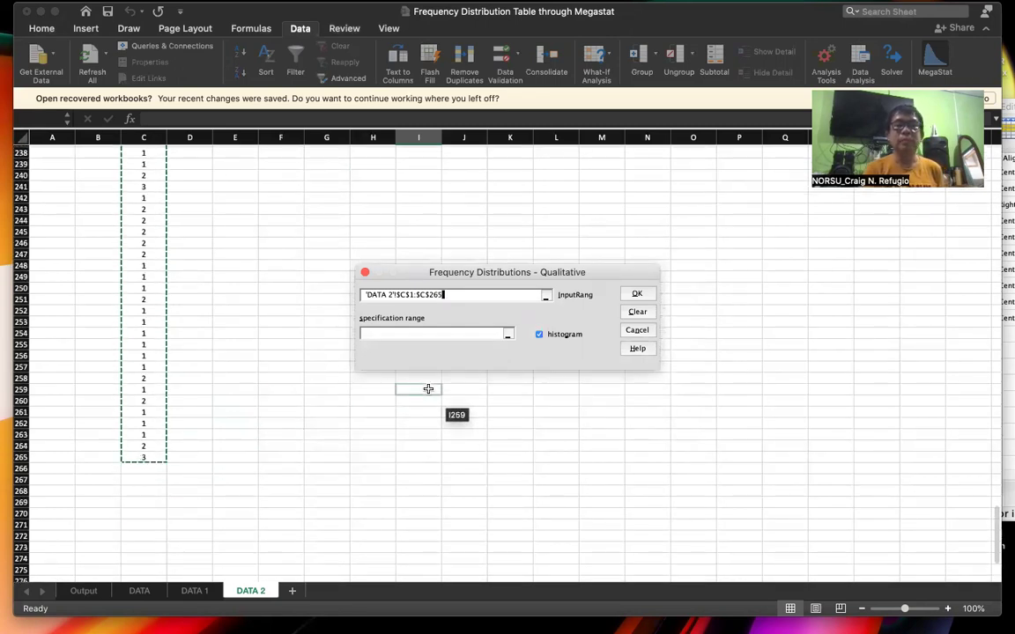
Step: Set the specification range to the civil status labels and codes in F14:G18, and generate the frequency distribution with the histogram included
left_click(418, 334)
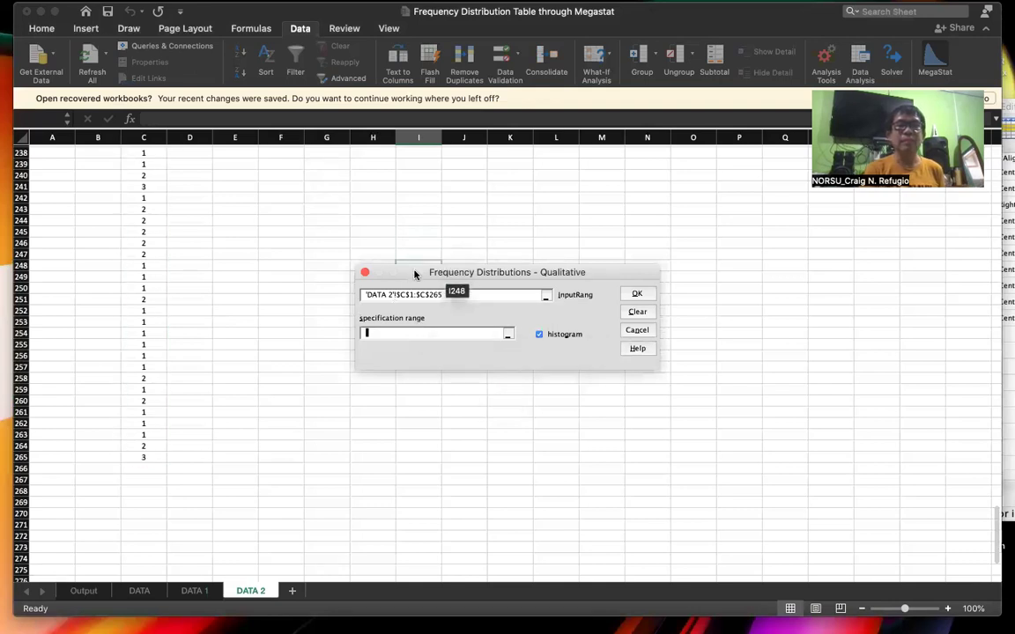
scroll(306, 314, "up", 5)
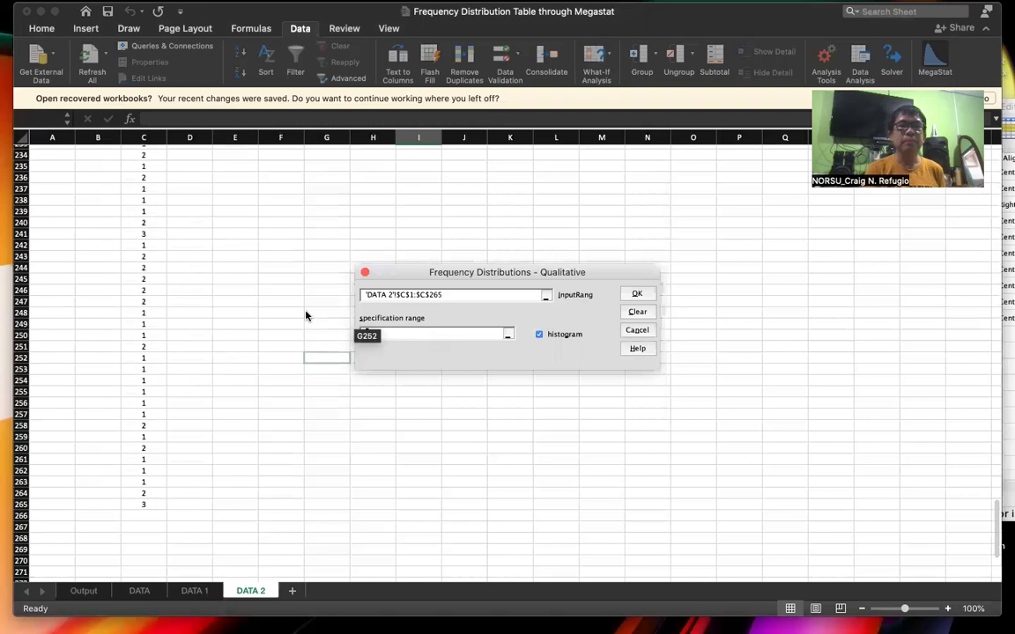
scroll(297, 387, "up", 12)
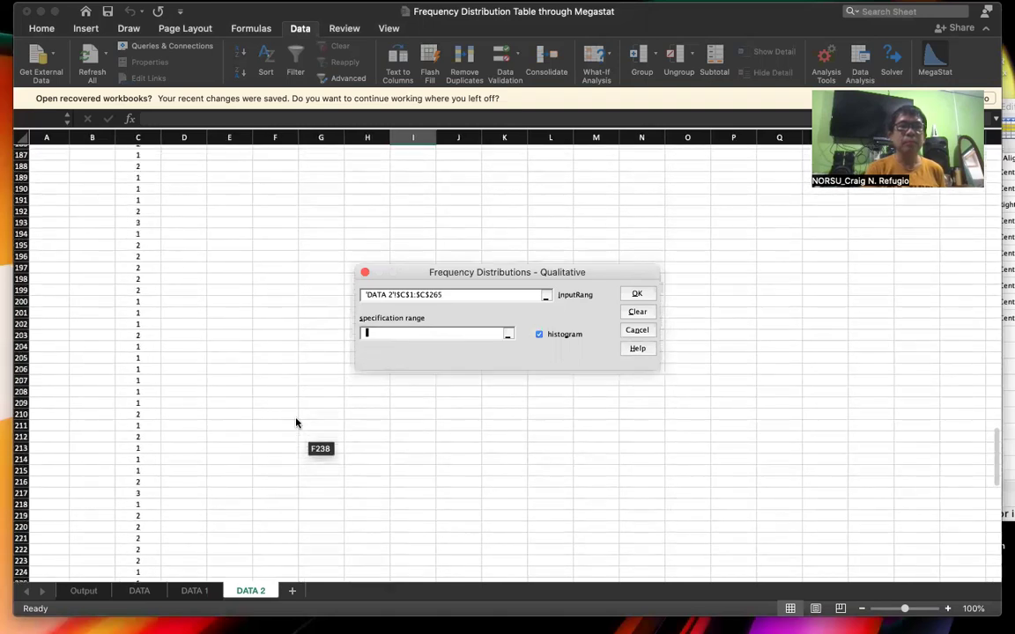
scroll(299, 379, "up", 15)
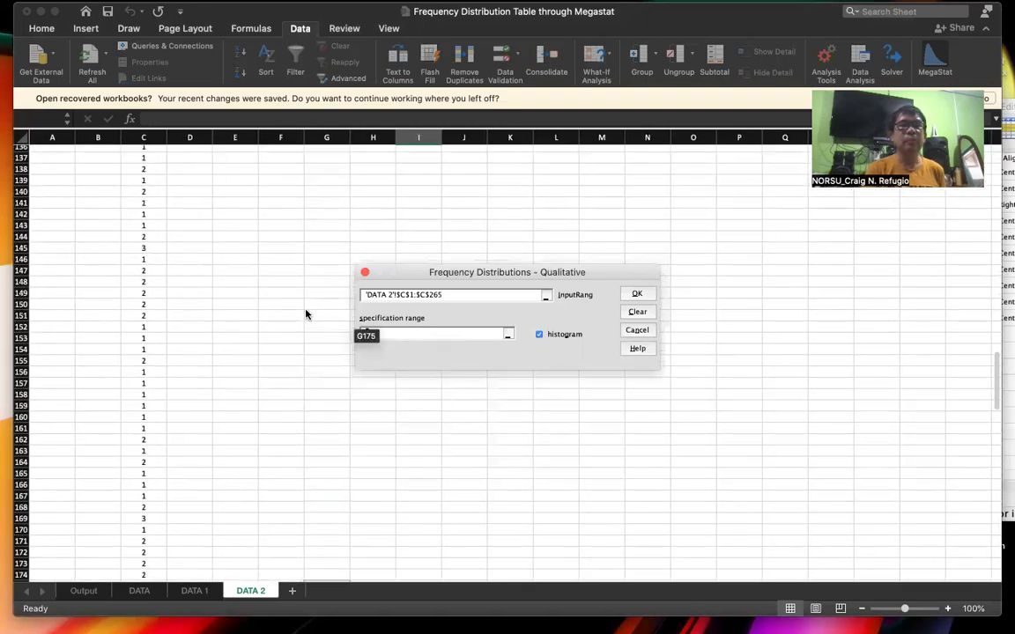
scroll(305, 331, "up", 20)
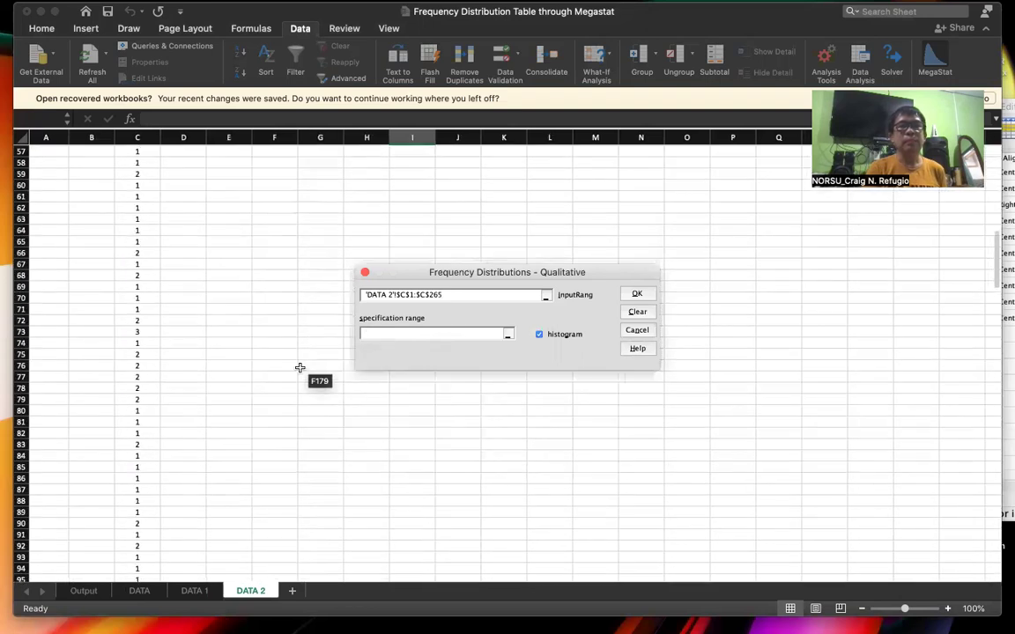
scroll(299, 372, "up", 7)
scroll(298, 389, "down", 3)
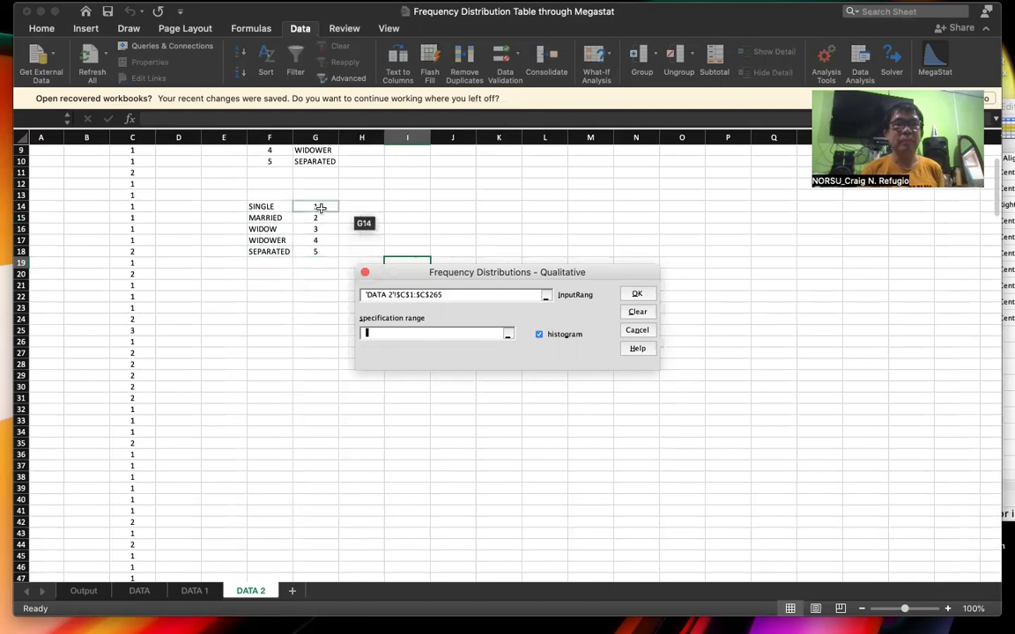
left_click_drag(268, 207, 304, 253)
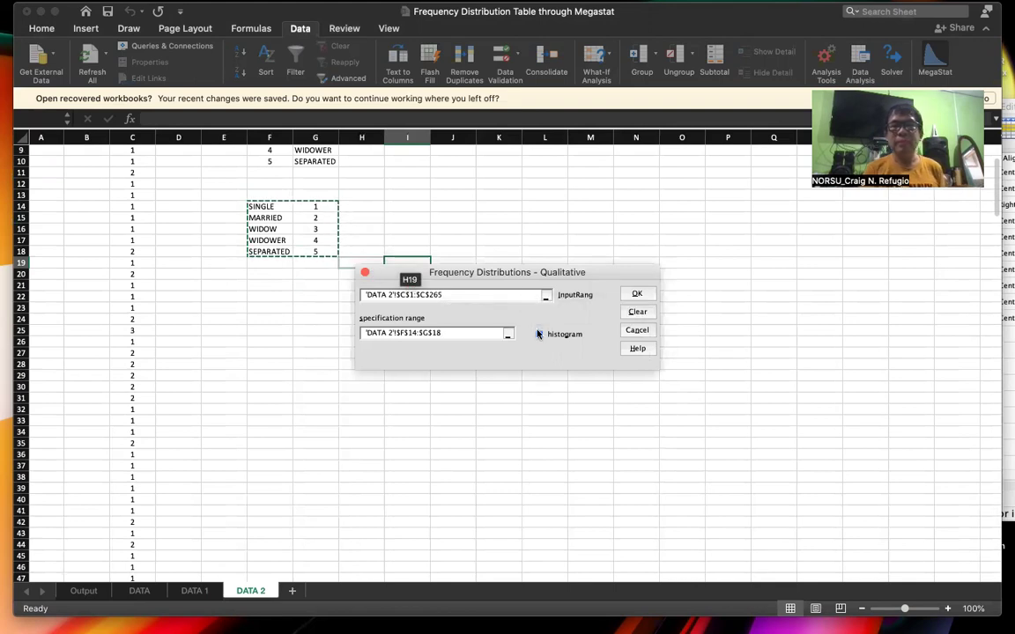
left_click(540, 334)
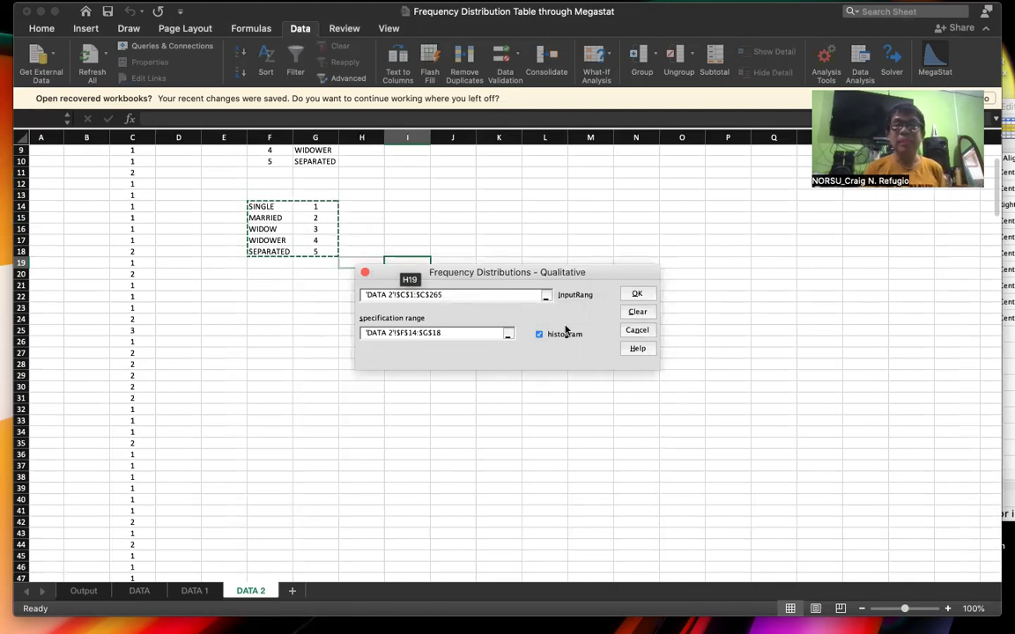
left_click(641, 296)
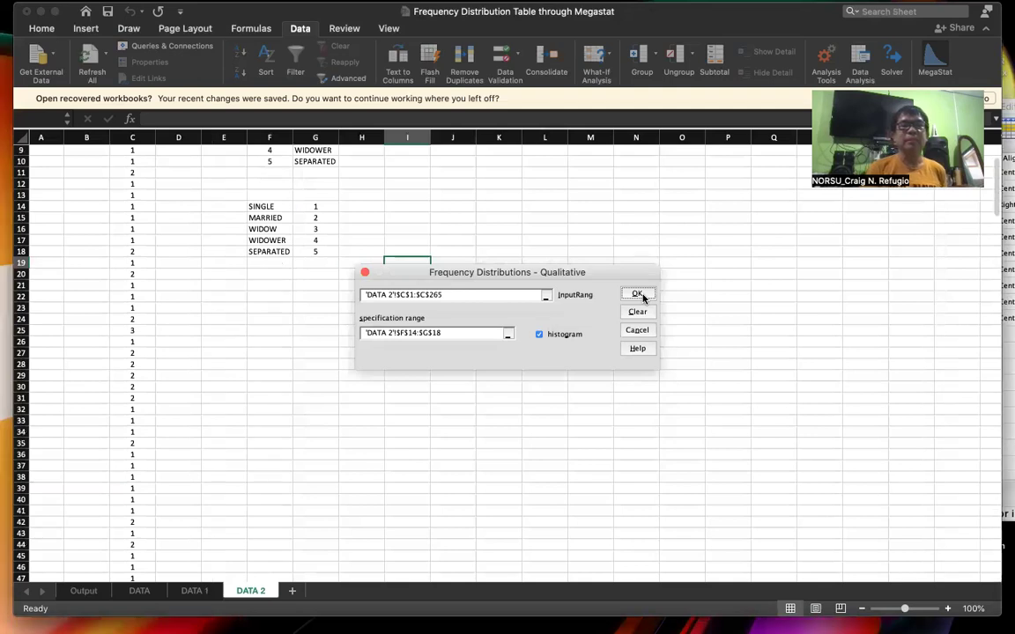